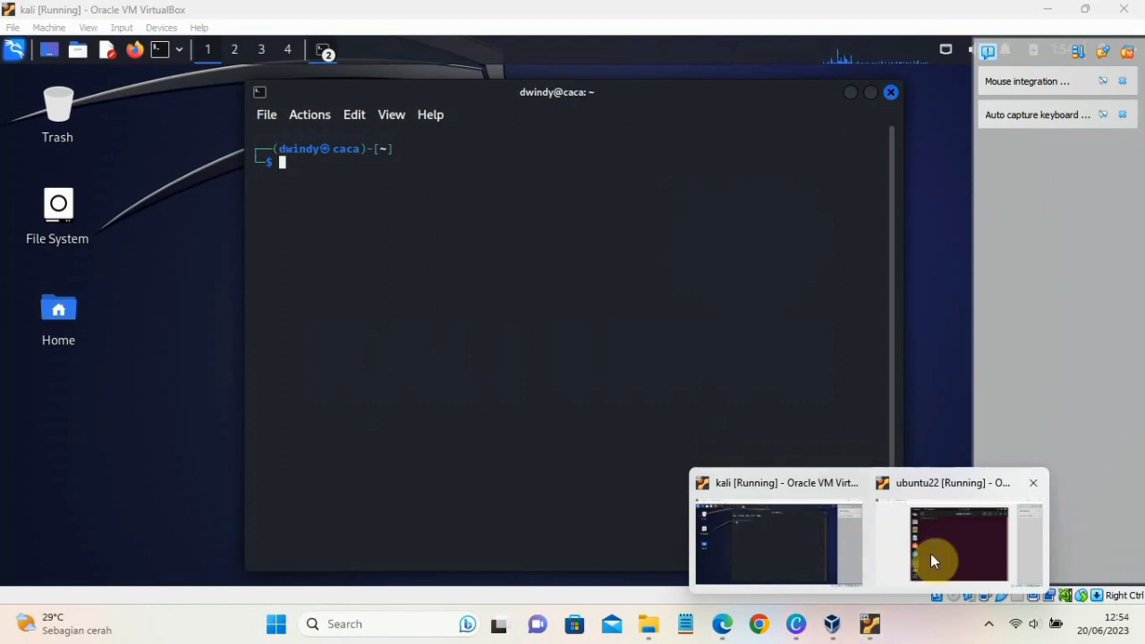
- Switch to the ubuntu22 virtual machine, run "ip addr" in the terminal and highlight the enp0s3 IP address and interface name
{"action": "mouse_move", "coordinate": [886, 624]}
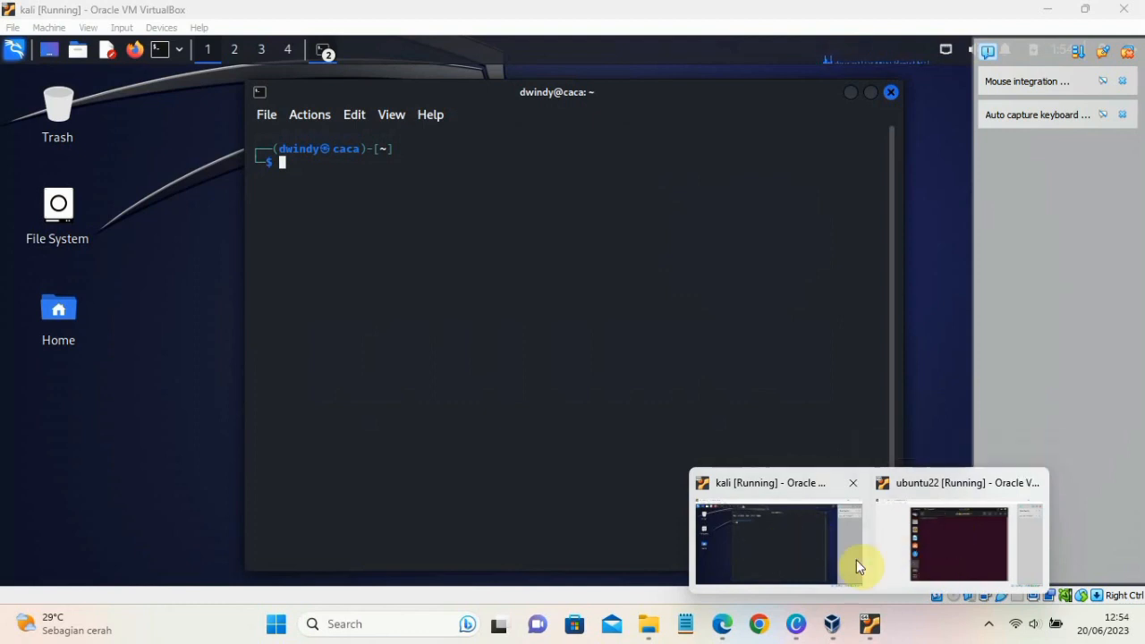
{"action": "left_click", "coordinate": [934, 539]}
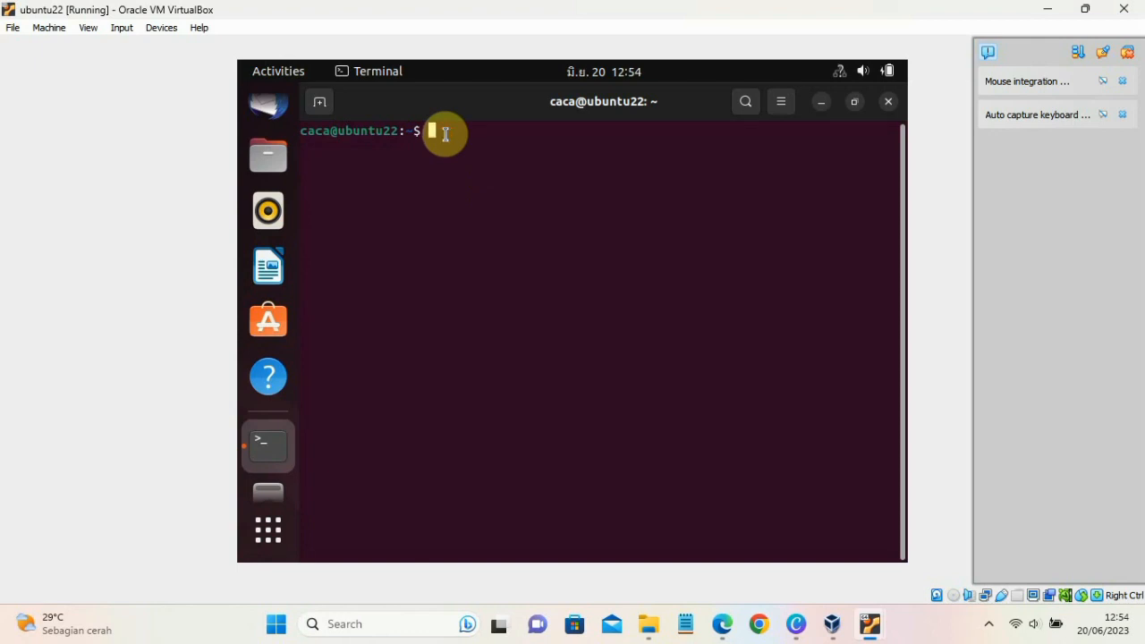
{"action": "type", "text": "ip add"}
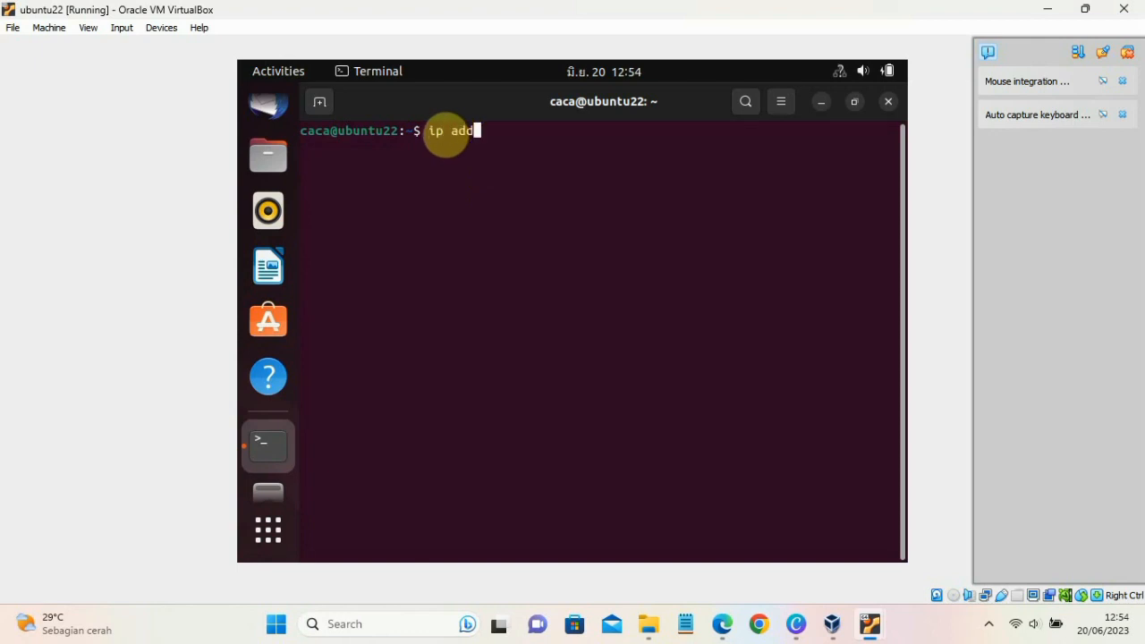
{"action": "type", "text": "r"}
{"action": "key", "text": "Return"}
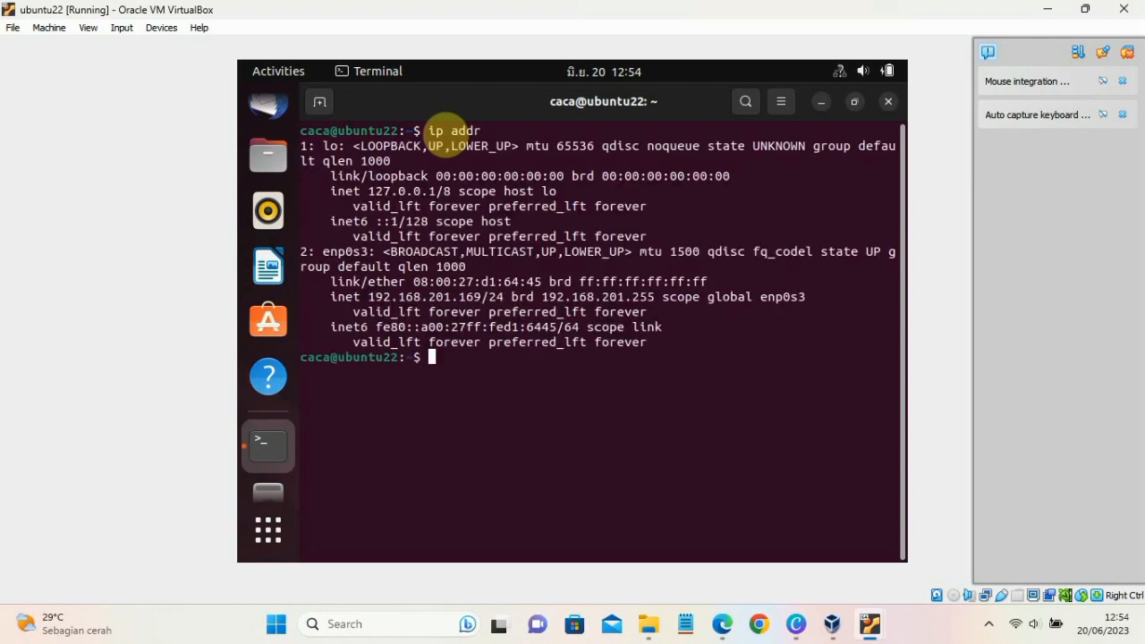
{"action": "left_click_drag", "start_coordinate": [368, 296], "coordinate": [482, 296]}
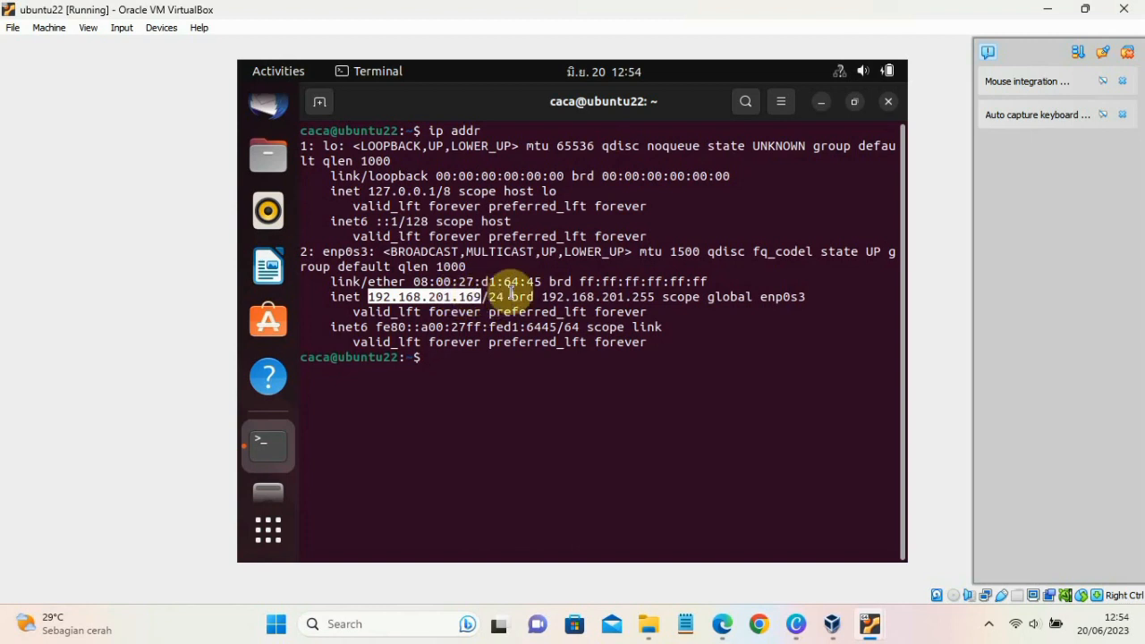
{"action": "left_click_drag", "start_coordinate": [767, 297], "coordinate": [809, 302]}
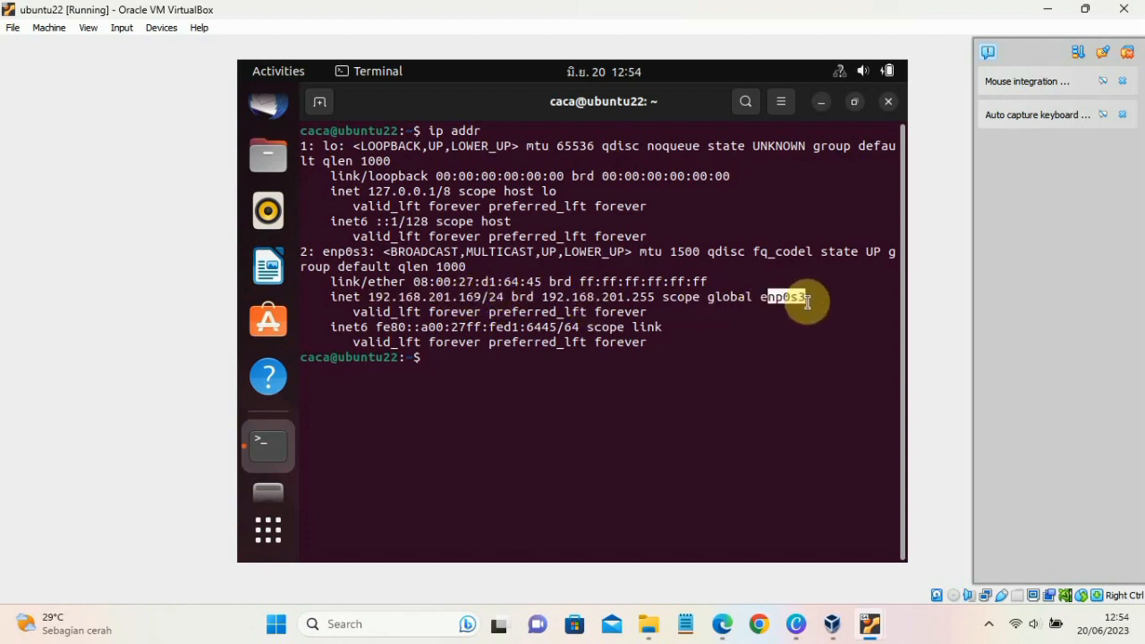
{"action": "left_click", "coordinate": [808, 302]}
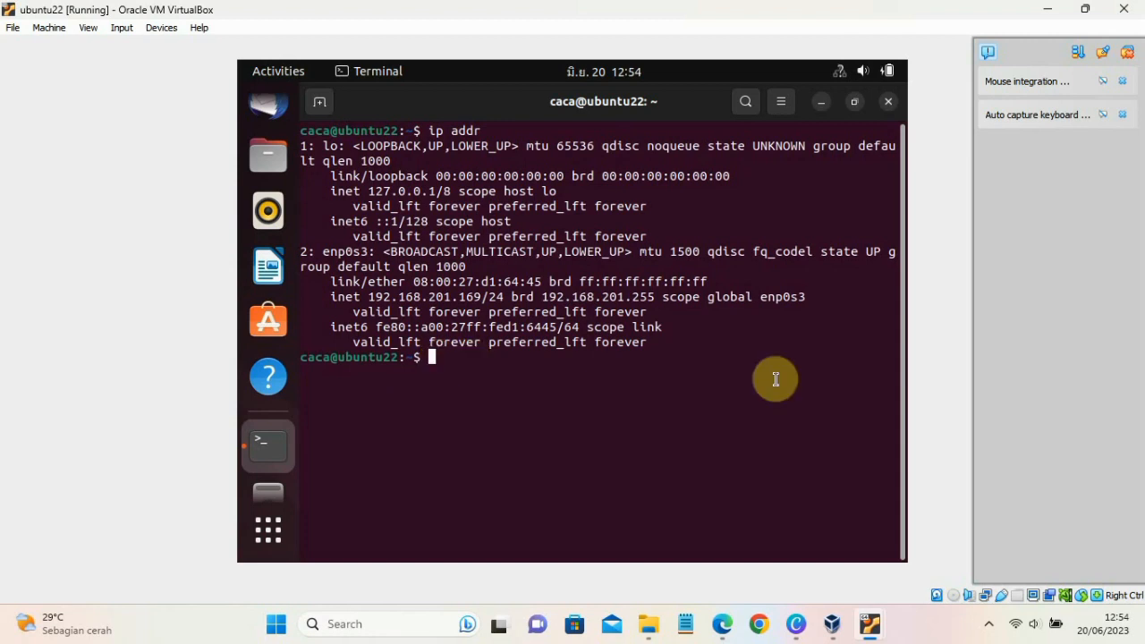
- Switch to the kali virtual machine, launch Wireshark from the terminal with "sudo wireshark" and maximize its window
{"action": "mouse_move", "coordinate": [870, 624]}
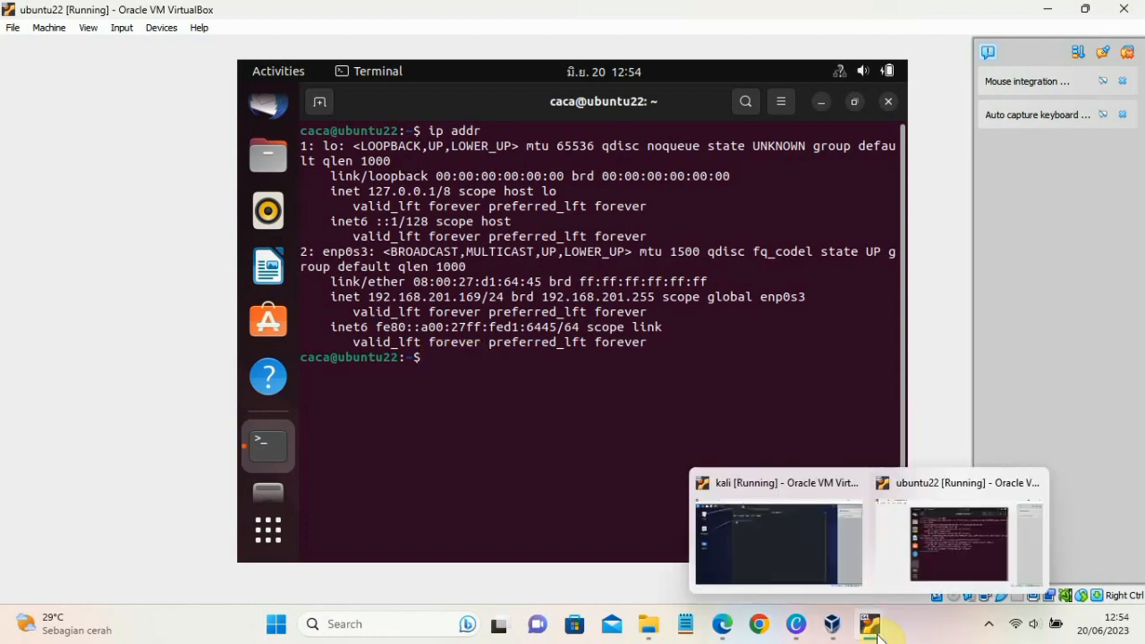
{"action": "left_click", "coordinate": [814, 560]}
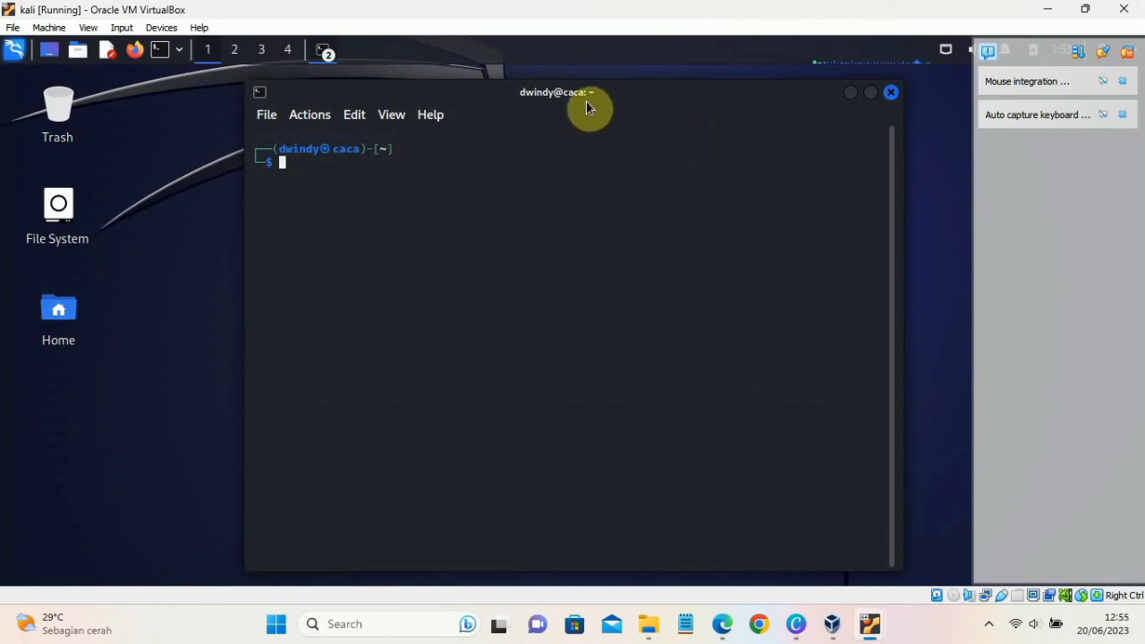
{"action": "left_click_drag", "start_coordinate": [587, 106], "coordinate": [584, 89]}
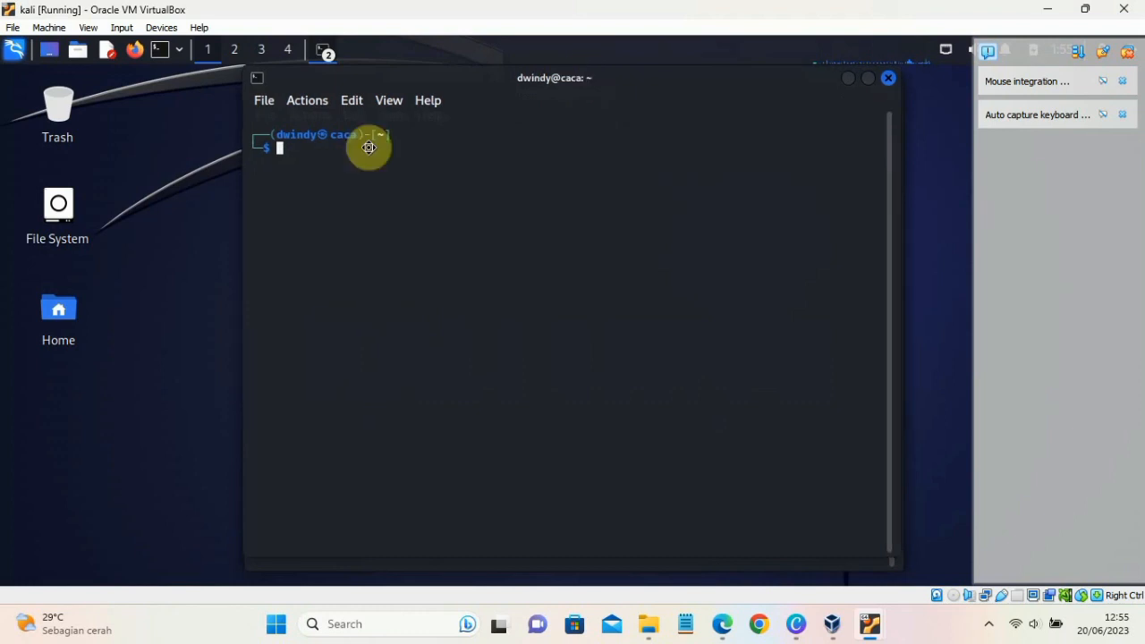
{"action": "type", "text": "sudo"}
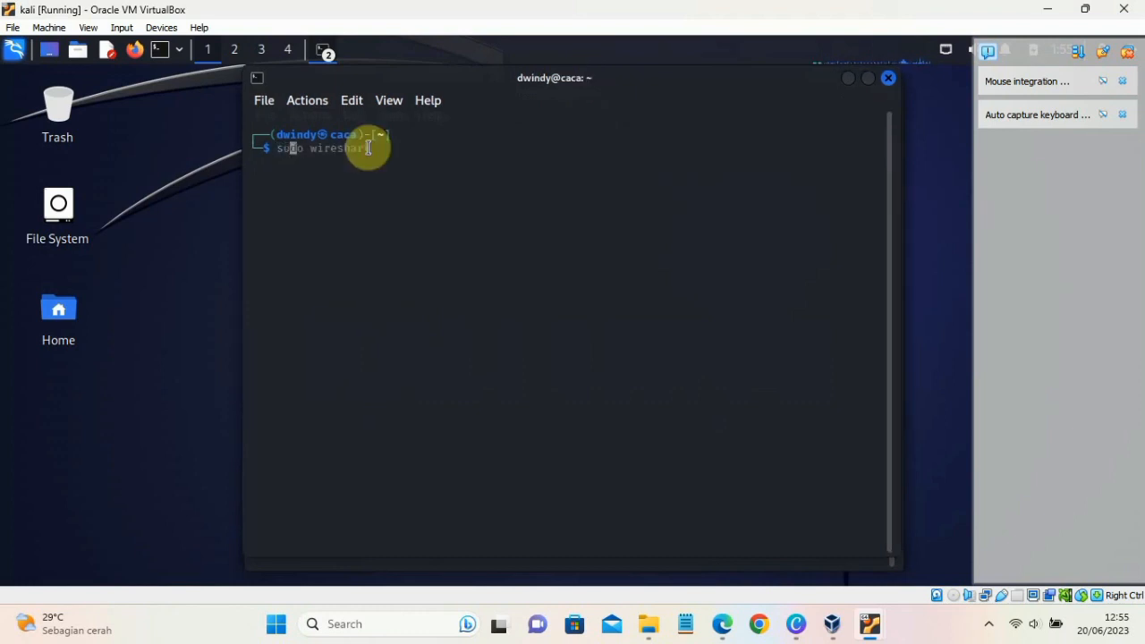
{"action": "type", "text": " wire"}
{"action": "key", "text": "Right"}
{"action": "key", "text": "Return"}
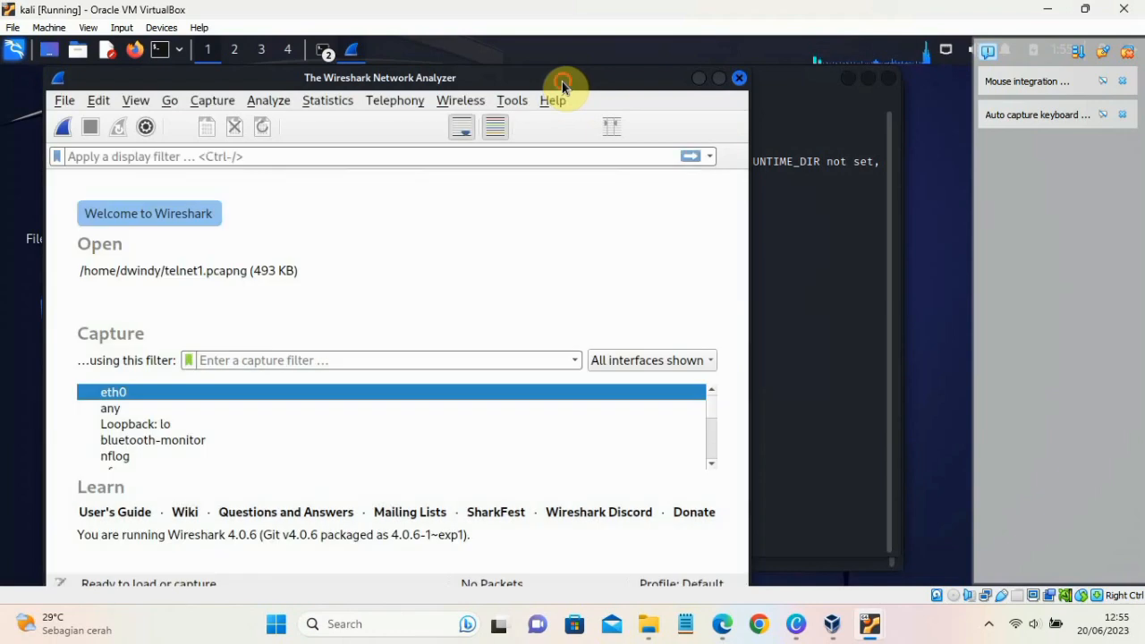
{"action": "left_click_drag", "start_coordinate": [562, 82], "coordinate": [644, 40]}
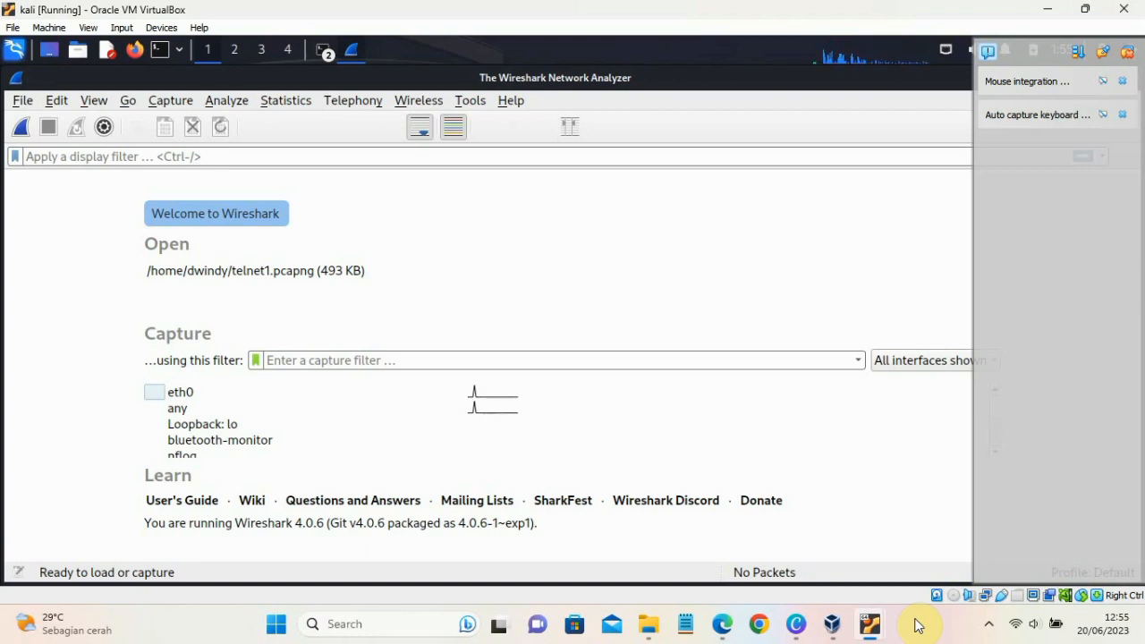
- Switch to Microsoft Edge and open the web page at 192.168.201.169:80
{"action": "mouse_move", "coordinate": [731, 640]}
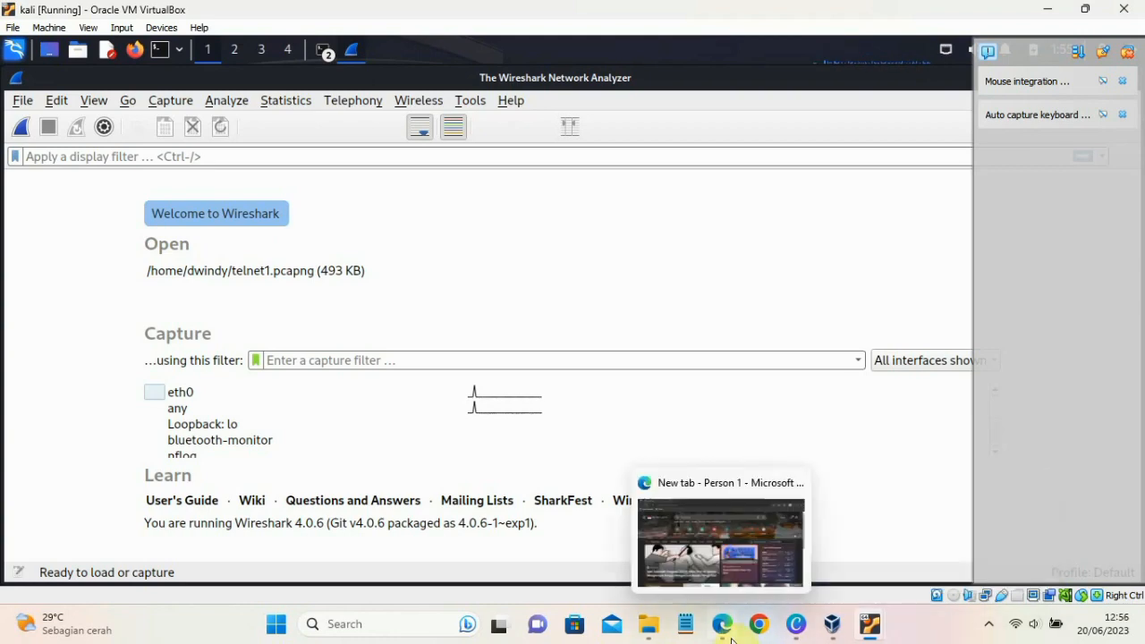
{"action": "left_click", "coordinate": [719, 546]}
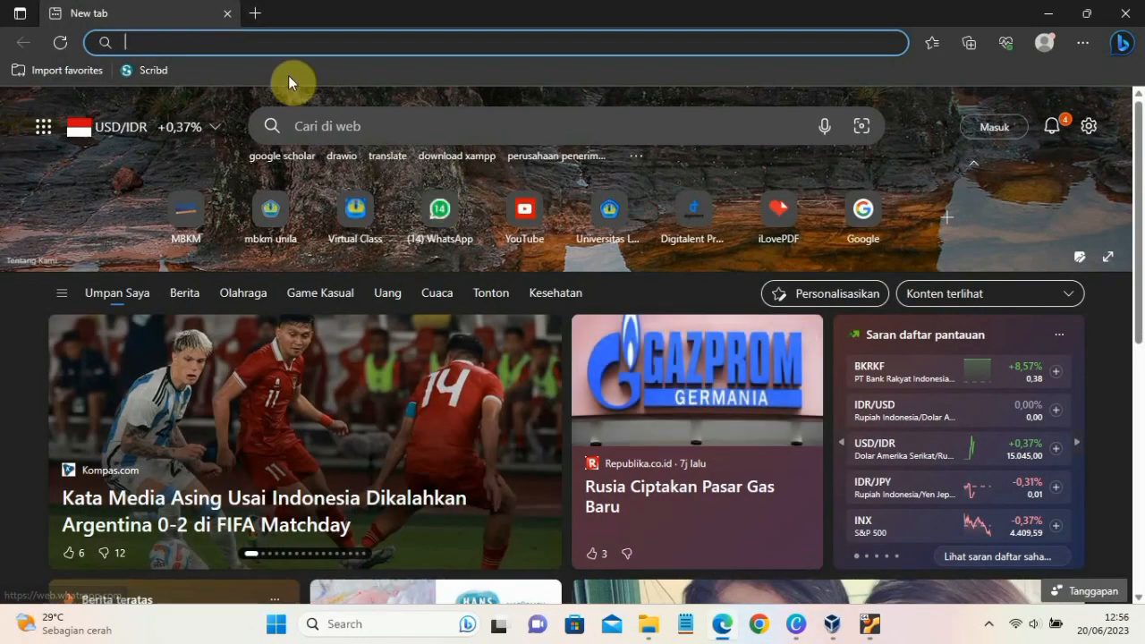
{"action": "left_click", "coordinate": [231, 48]}
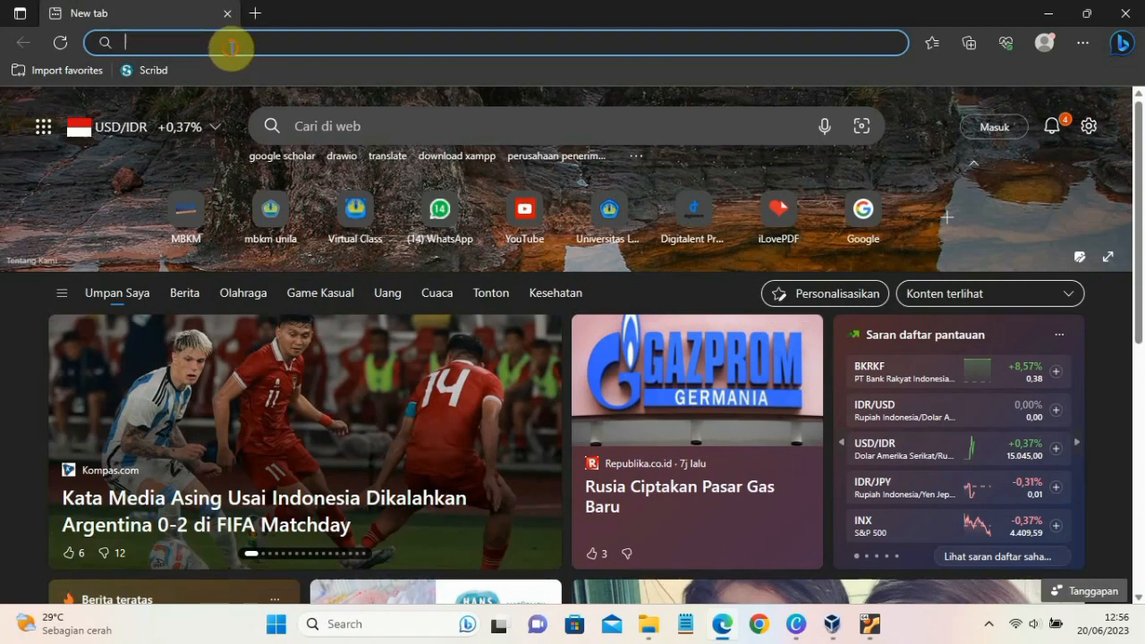
{"action": "type", "text": "192.168.201.169"}
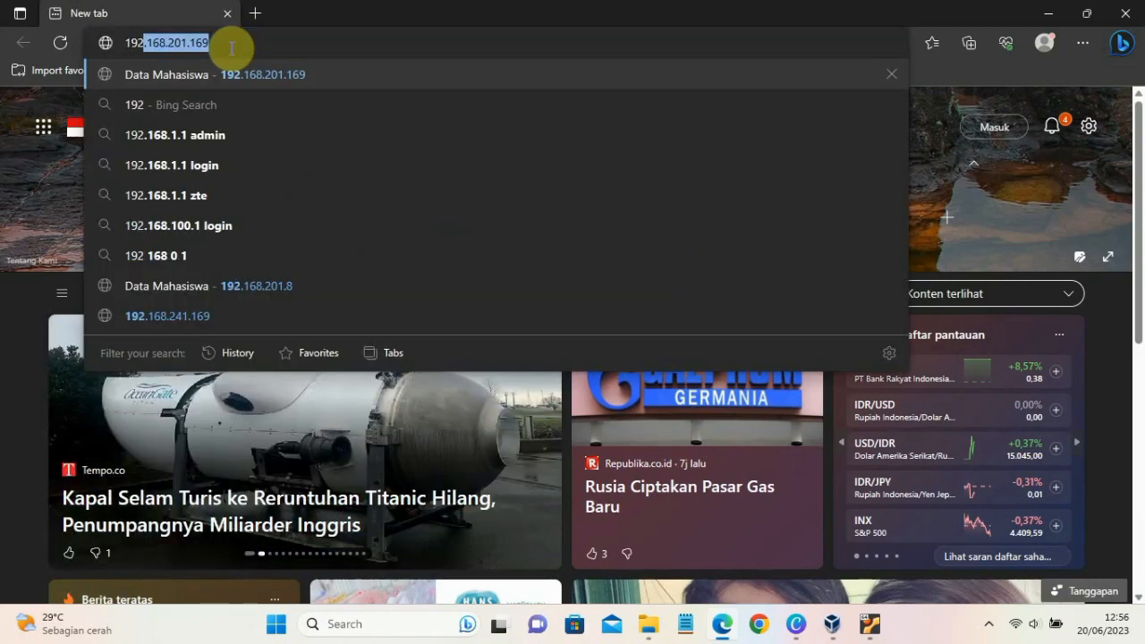
{"action": "left_click", "coordinate": [246, 48]}
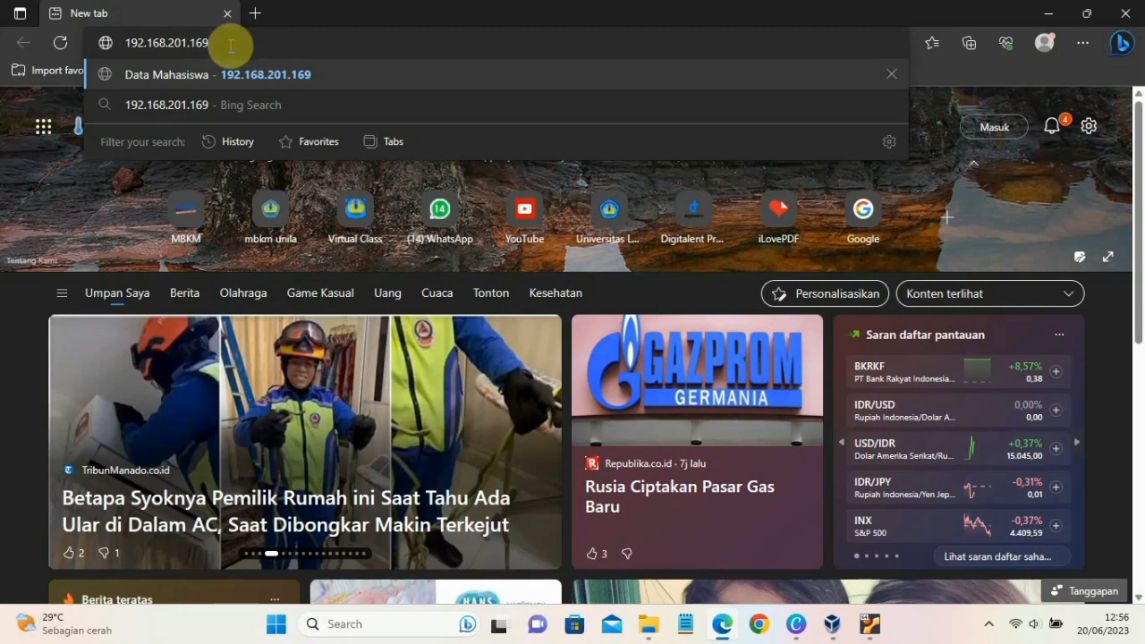
{"action": "type", "text": ":80"}
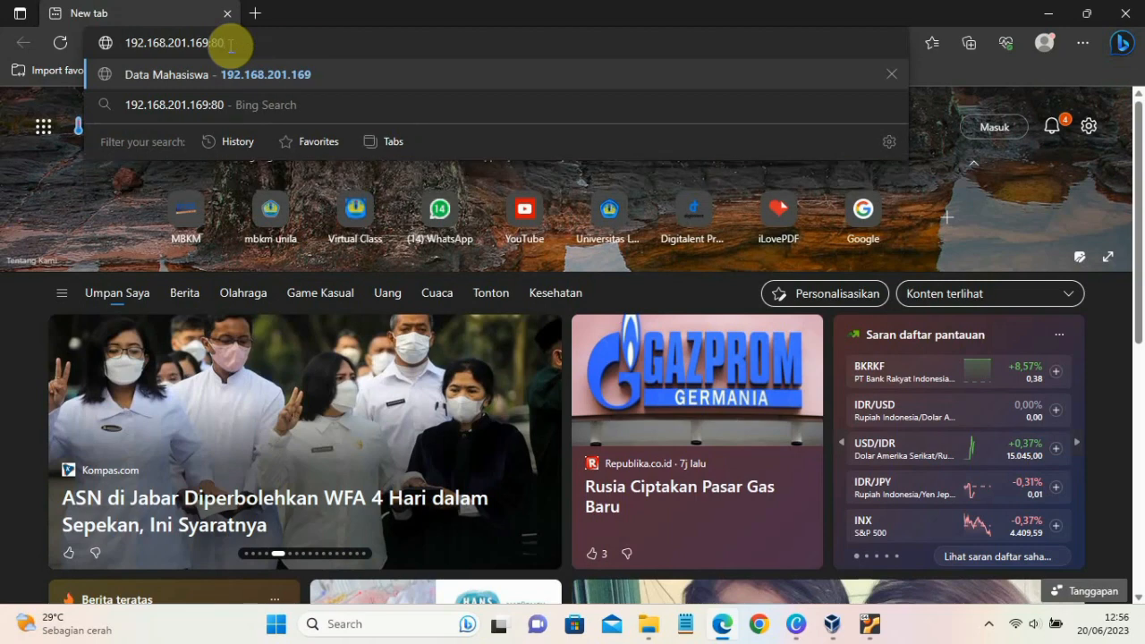
{"action": "key", "text": "Return"}
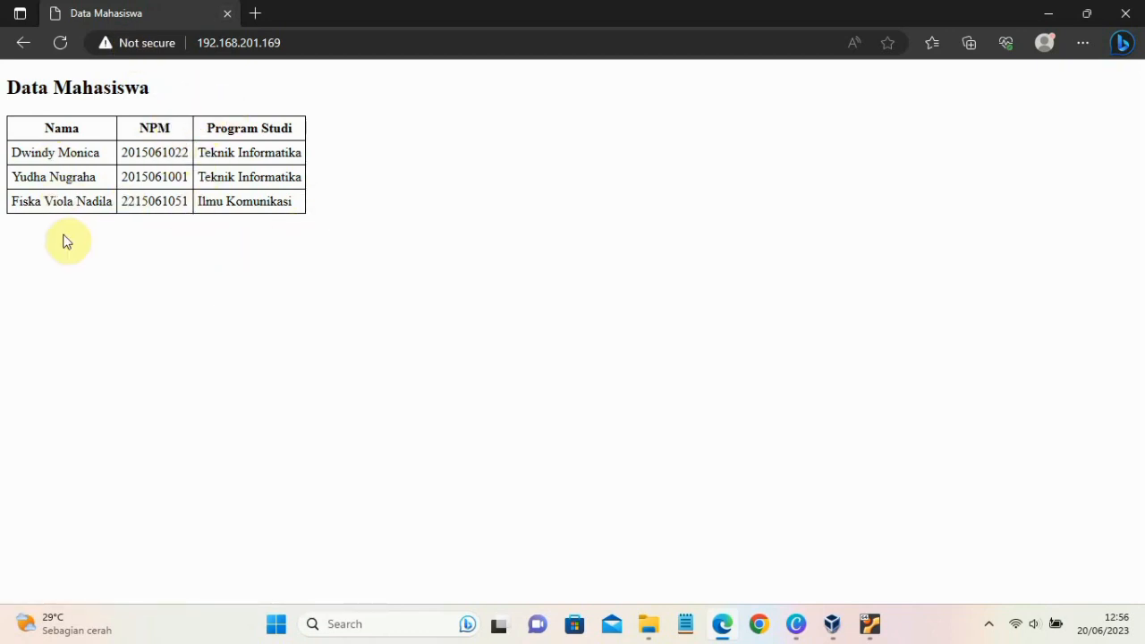
- Open 192.168.201.8 in a new browser tab and compare it with the page at 192.168.201.169
{"action": "left_click", "coordinate": [256, 12]}
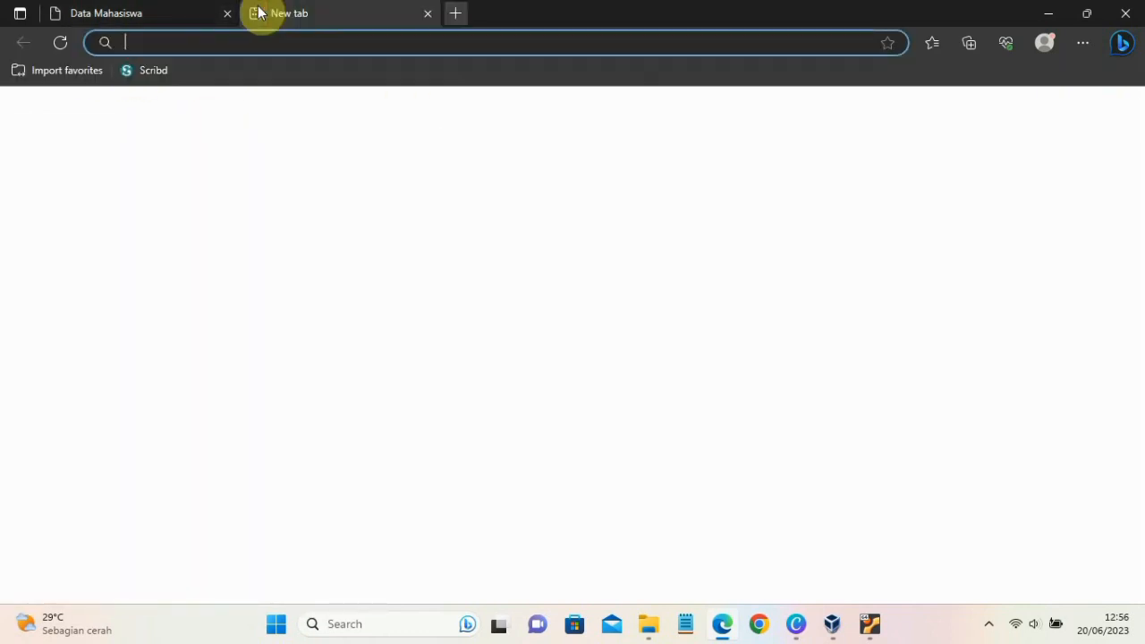
{"action": "left_click", "coordinate": [272, 40]}
{"action": "type", "text": "192"}
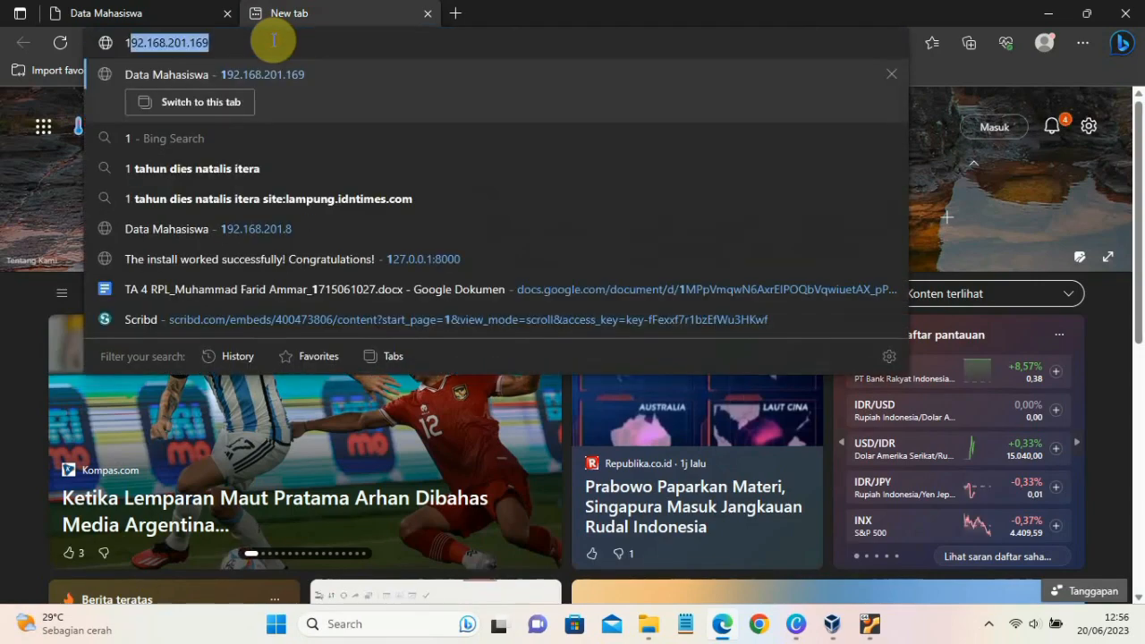
{"action": "type", "text": ".168.201.16"}
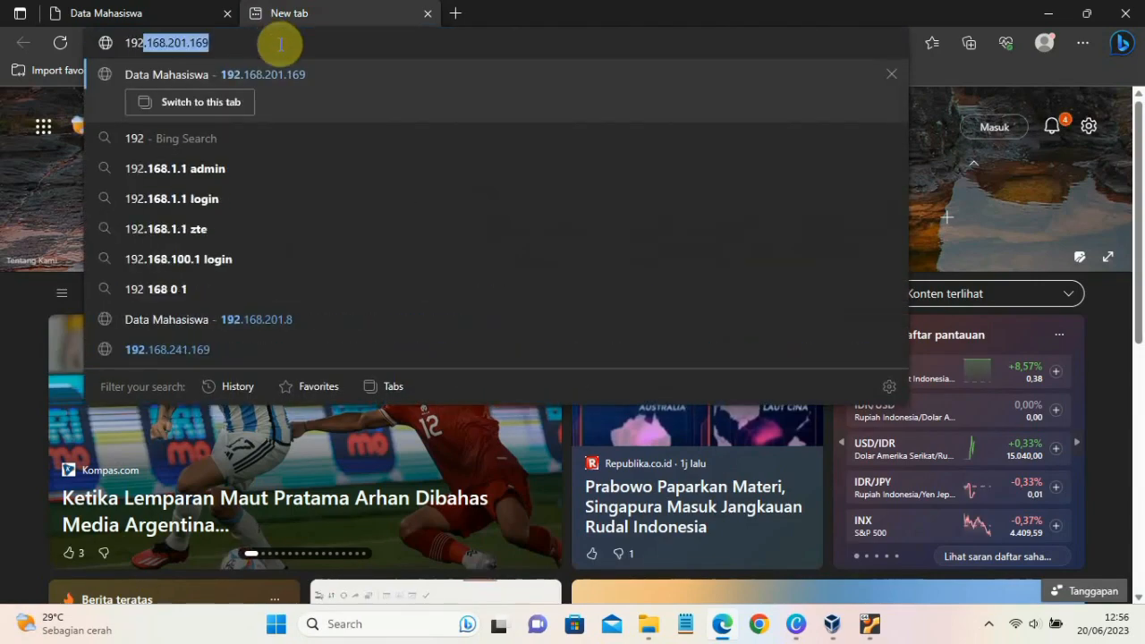
{"action": "key", "text": "BackSpace"}
{"action": "key", "text": "BackSpace"}
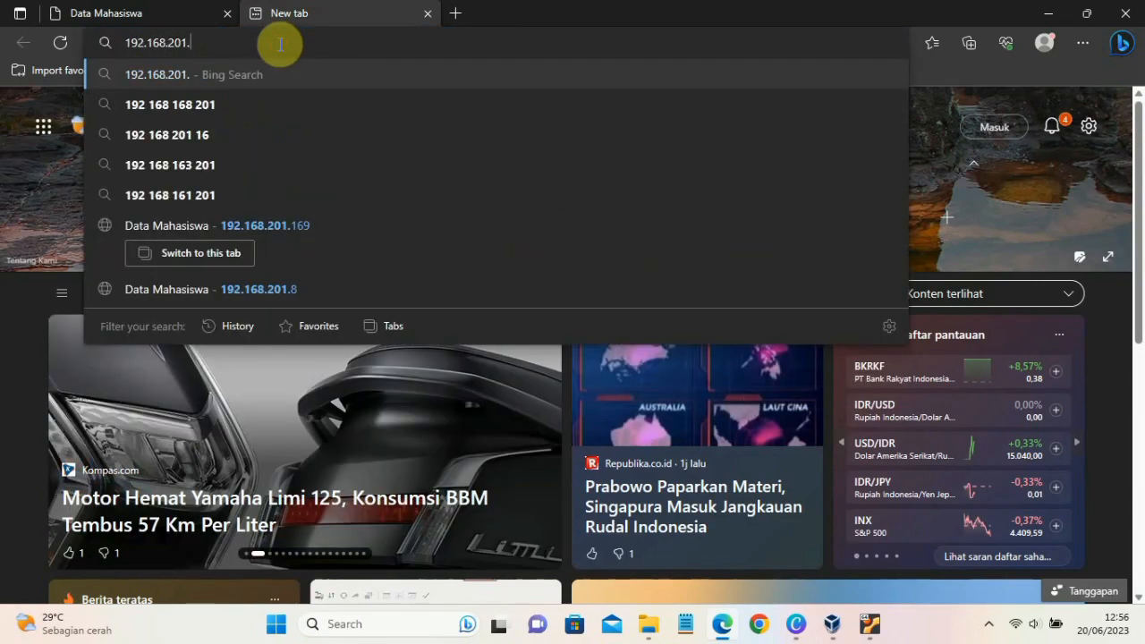
{"action": "type", "text": "8"}
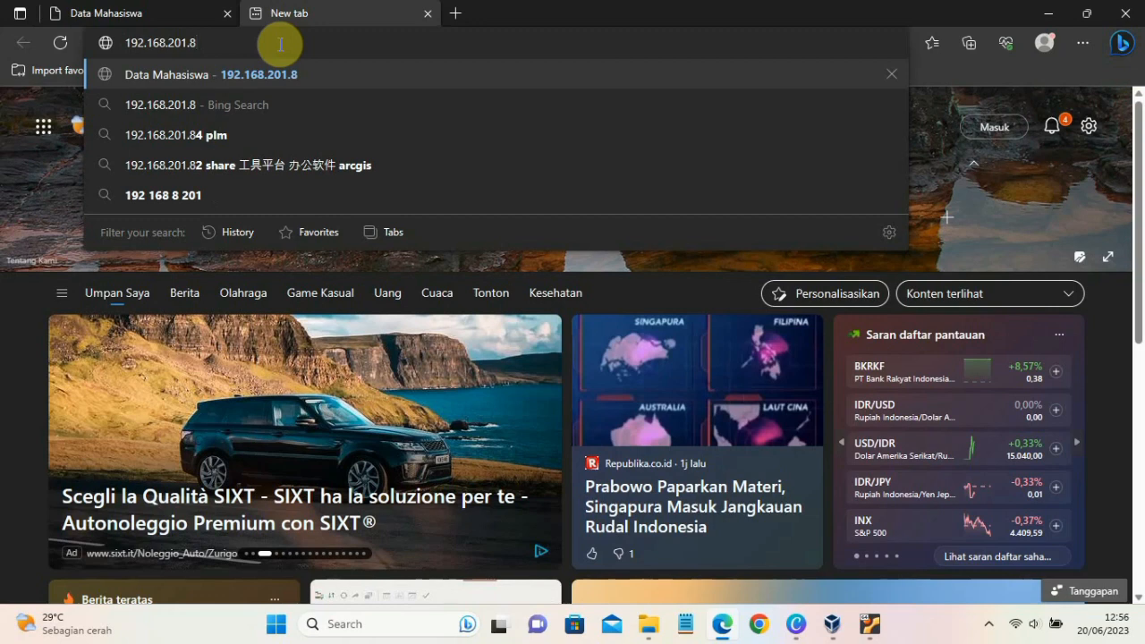
{"action": "key", "text": "Return"}
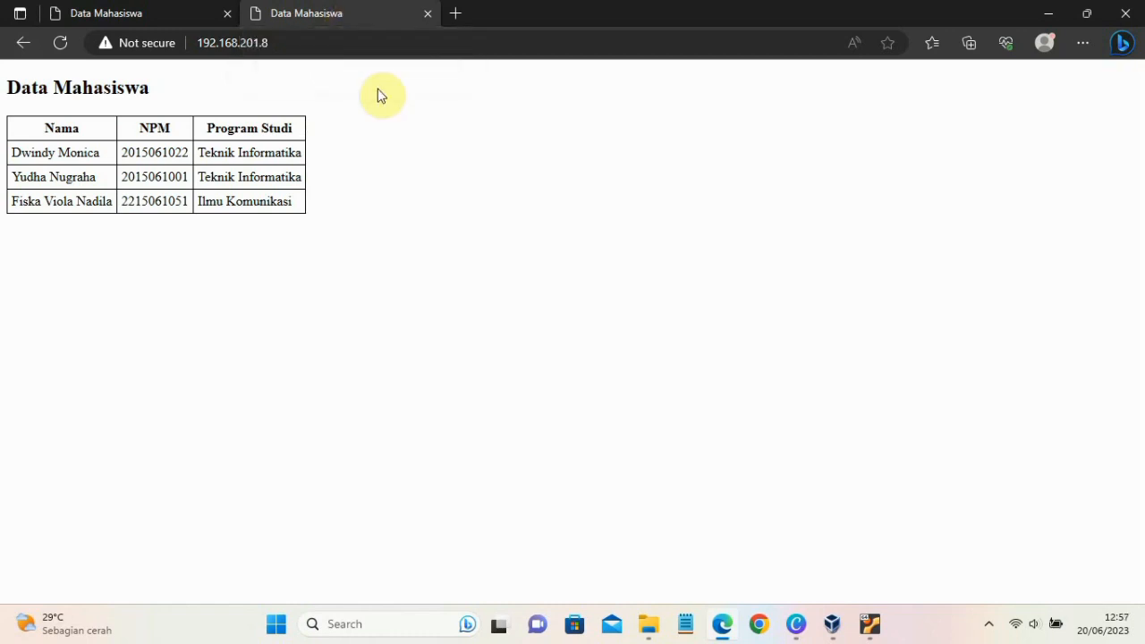
{"action": "left_click", "coordinate": [159, 10]}
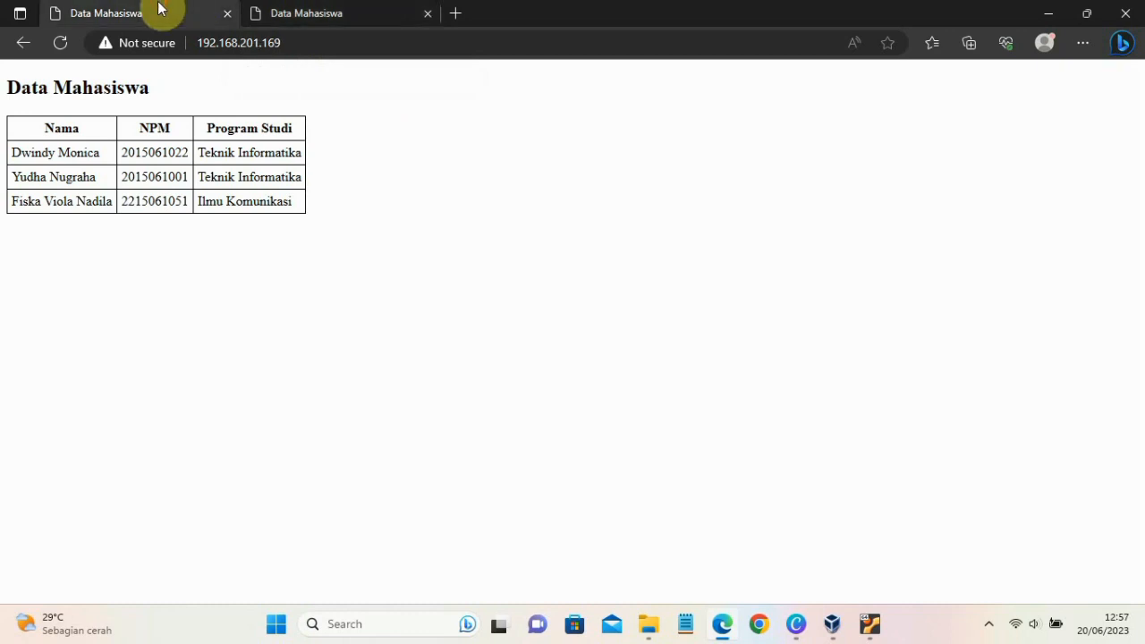
{"action": "left_click", "coordinate": [327, 16]}
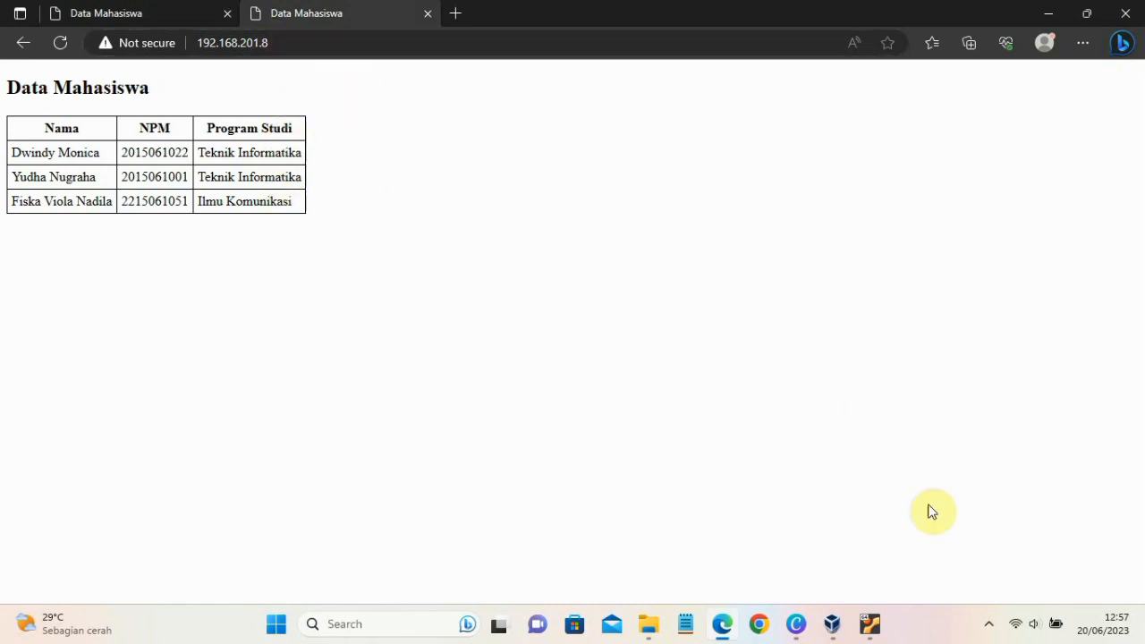
- Open a Windows Command Prompt and ping 192.168.201.169
{"action": "mouse_move", "coordinate": [707, 618]}
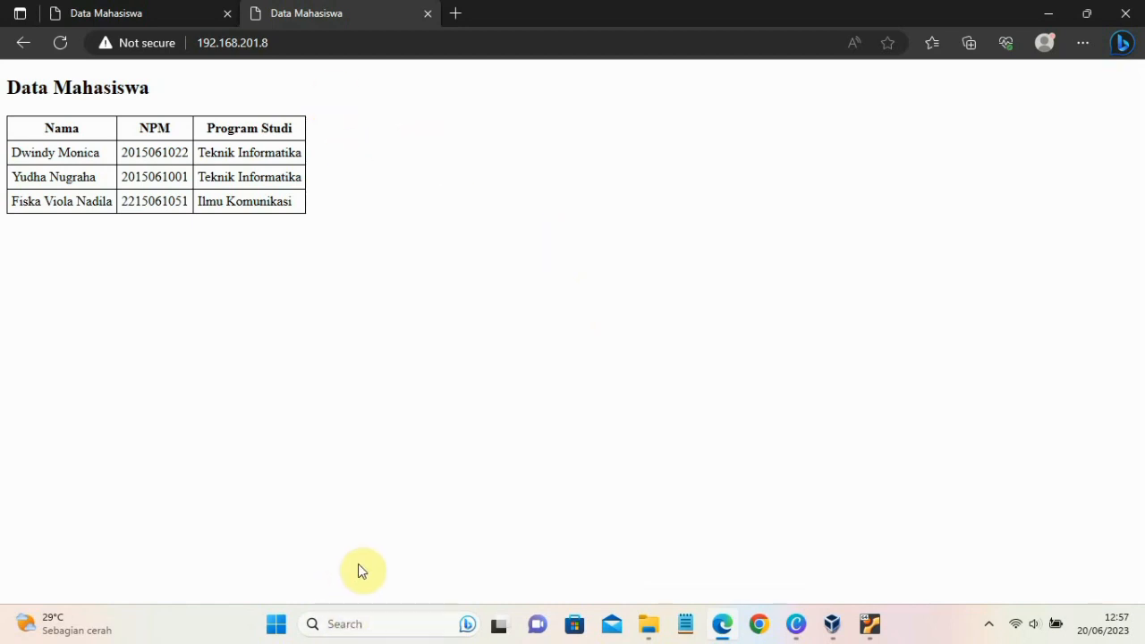
{"action": "key", "text": "super+r"}
{"action": "key", "text": "Return"}
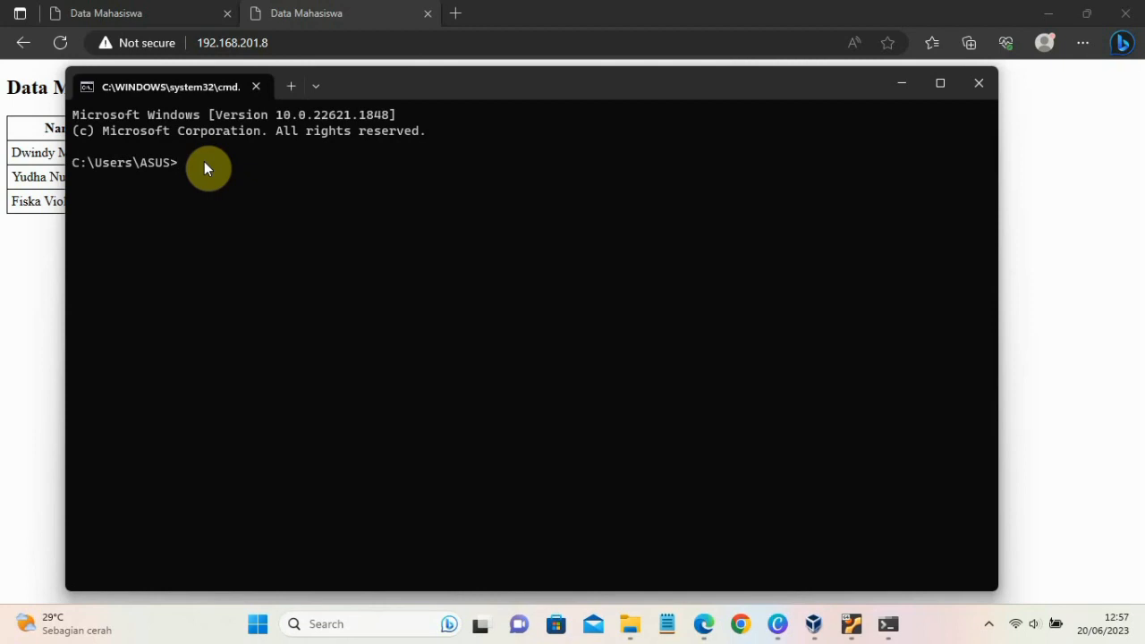
{"action": "type", "text": "ping 192.168.201.169"}
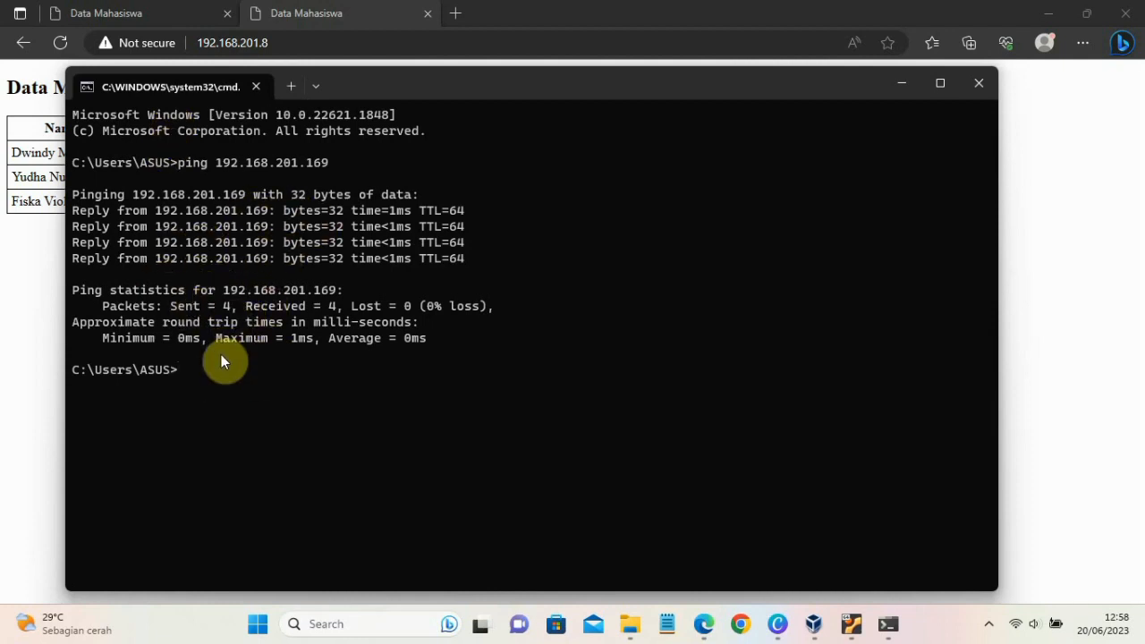
- Ping 192.168.201.8 from the Command Prompt
{"action": "type", "text": "p"}
{"action": "key", "text": "Up"}
{"action": "key", "text": "BackSpace"}
{"action": "type", "text": "8.201.8"}
{"action": "key", "text": "Return"}
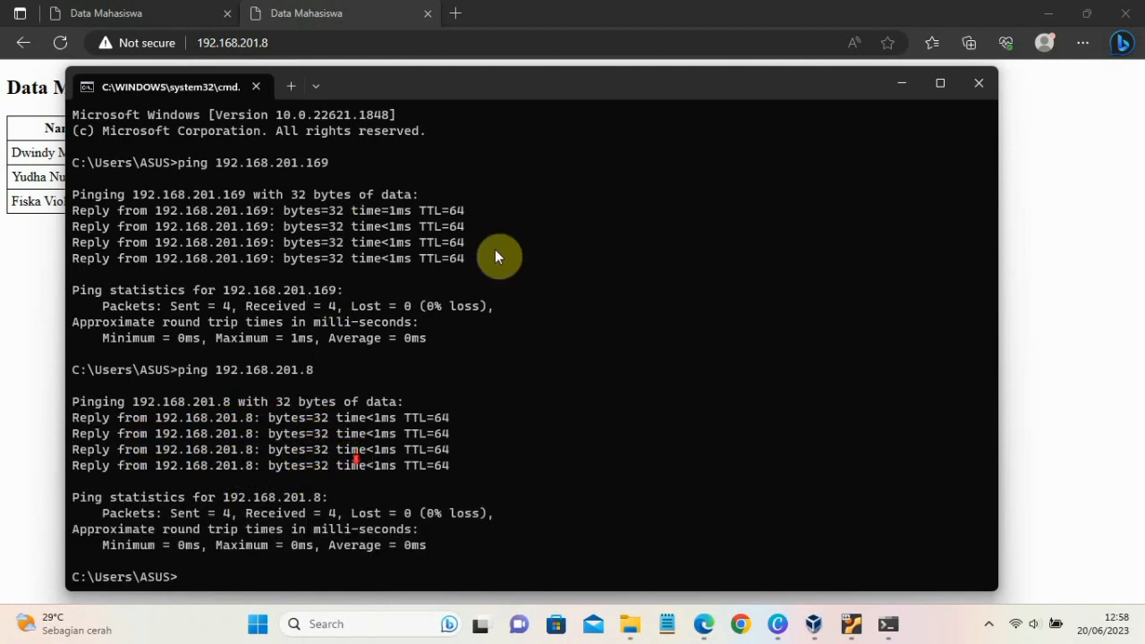
- Shift the Command Prompt window slightly upward and switch back to Wireshark in the kali virtual machine
{"action": "left_click_drag", "start_coordinate": [482, 85], "coordinate": [481, 49]}
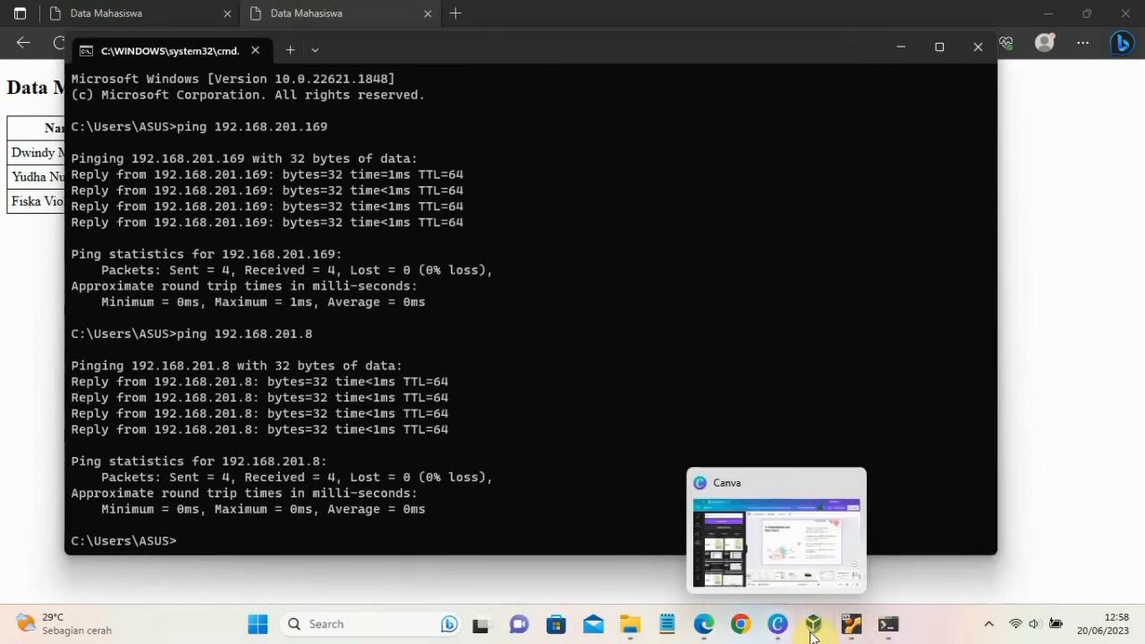
{"action": "mouse_move", "coordinate": [855, 630]}
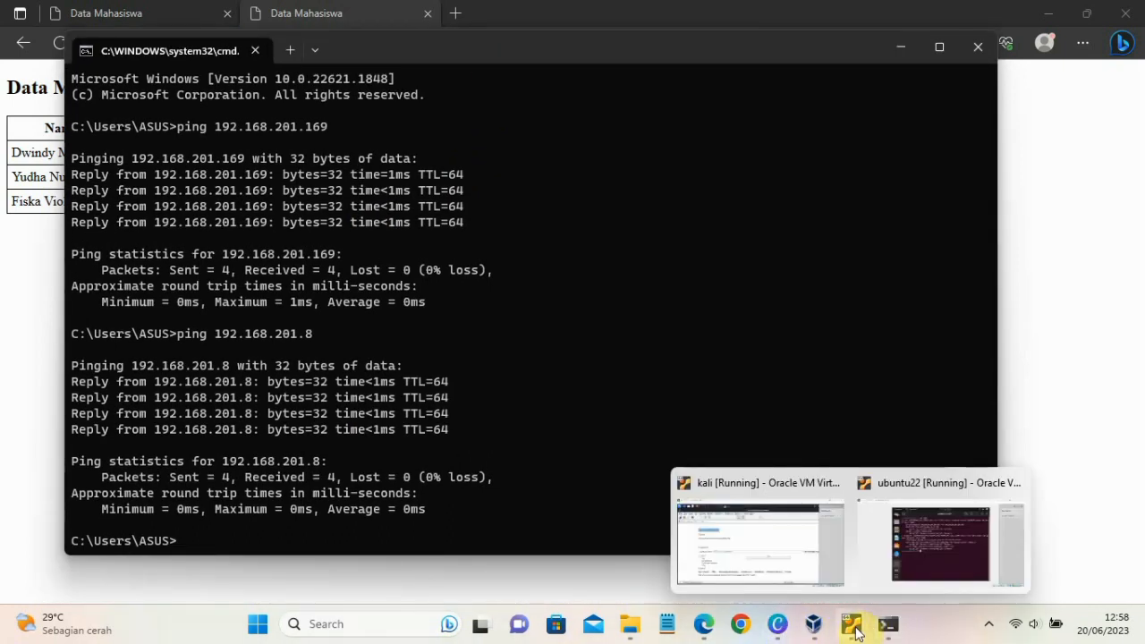
{"action": "left_click", "coordinate": [805, 552]}
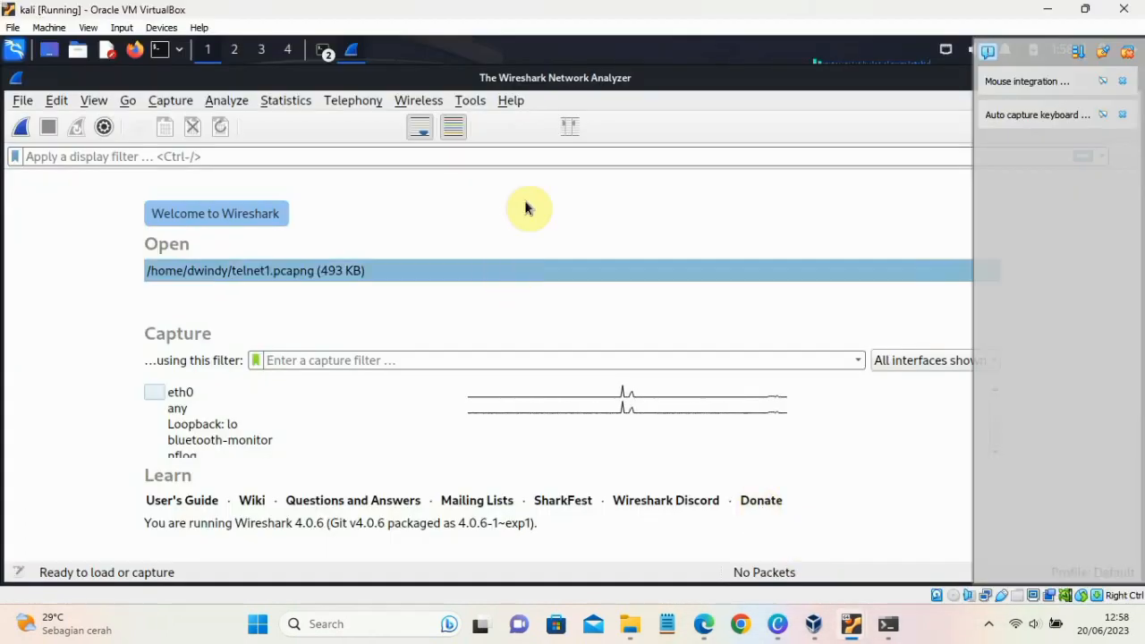
- Start a live packet capture on the eth0 interface in Wireshark
{"action": "left_click_drag", "start_coordinate": [599, 82], "coordinate": [497, 40]}
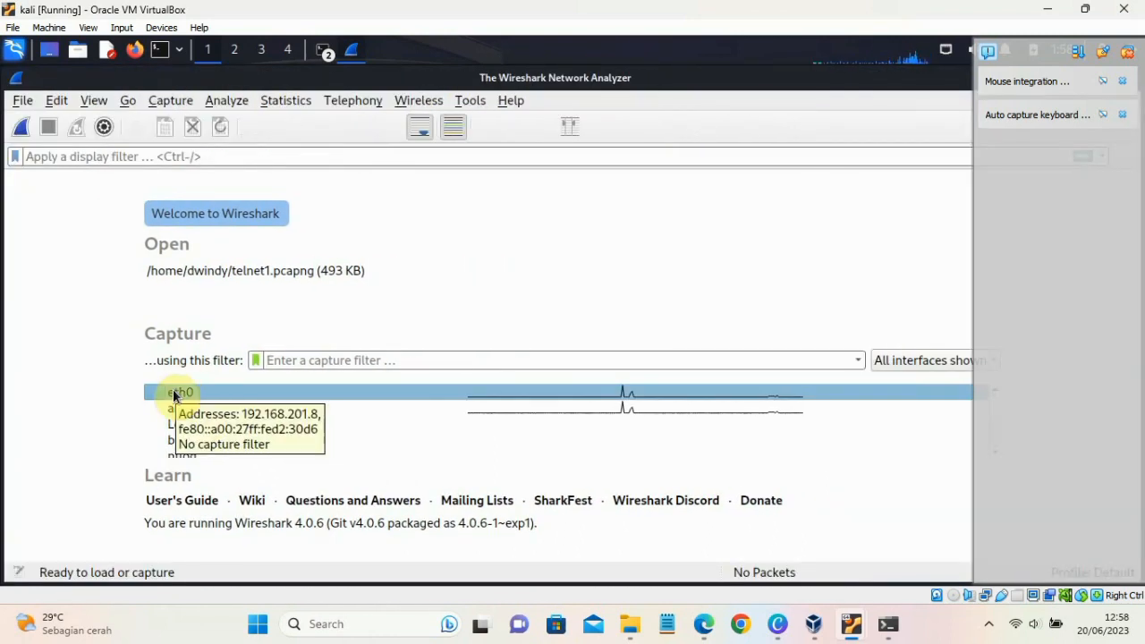
{"action": "left_click", "coordinate": [173, 394]}
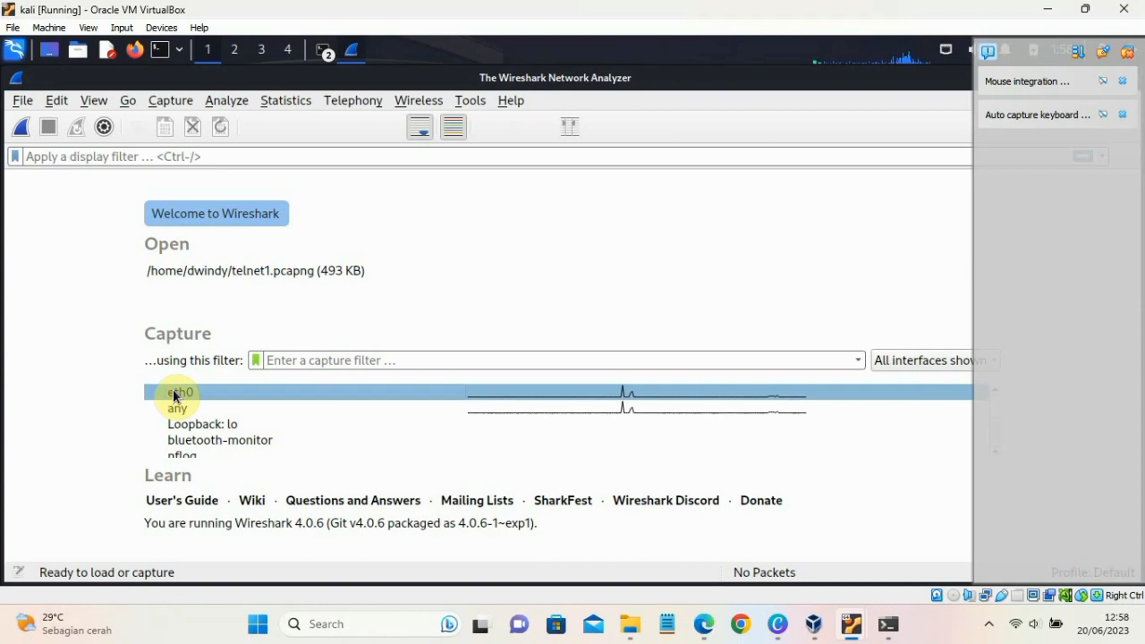
{"action": "left_click", "coordinate": [26, 130]}
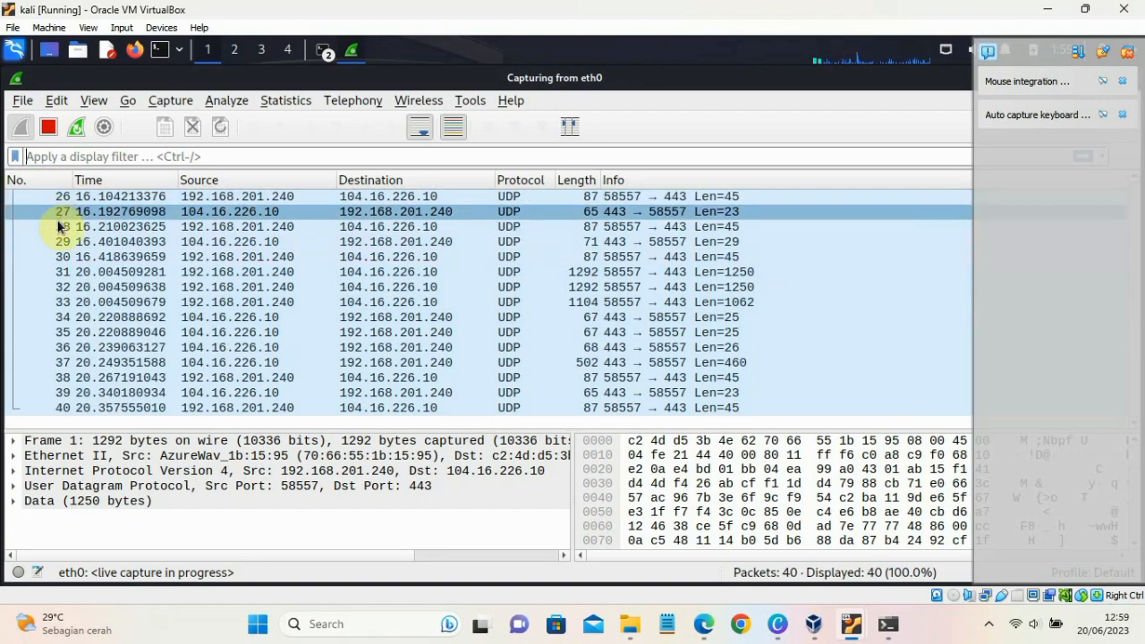
- Browse the captured packet list from the first to the latest entries, checking the details of packets 35 and 40
{"action": "left_click", "coordinate": [56, 332]}
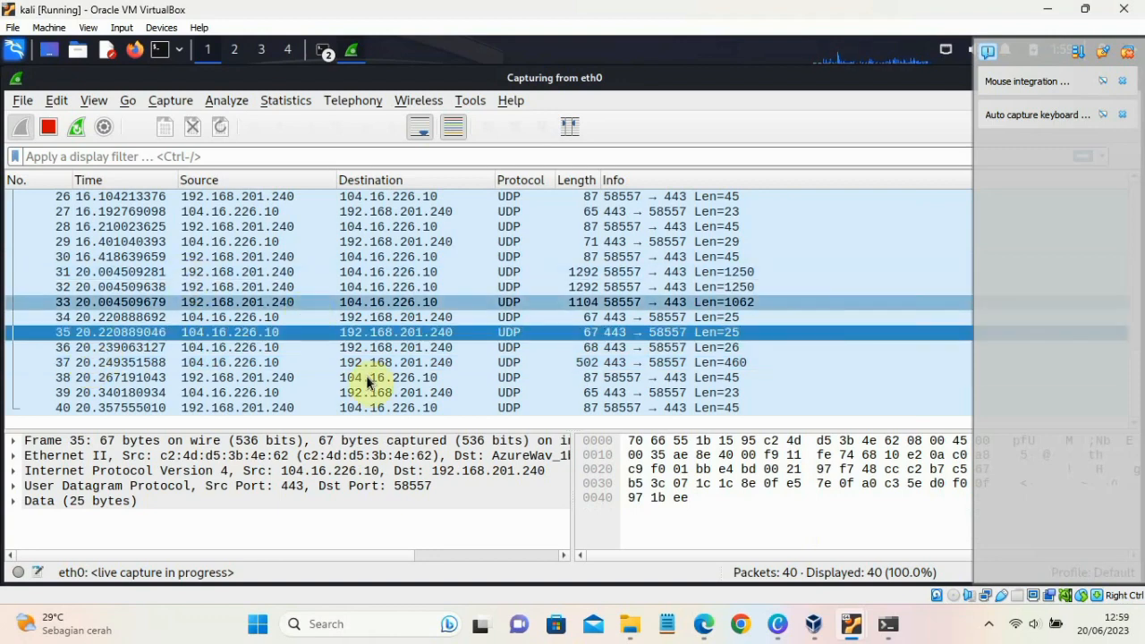
{"action": "scroll", "coordinate": [347, 256], "scroll_direction": "up", "scroll_amount": 1}
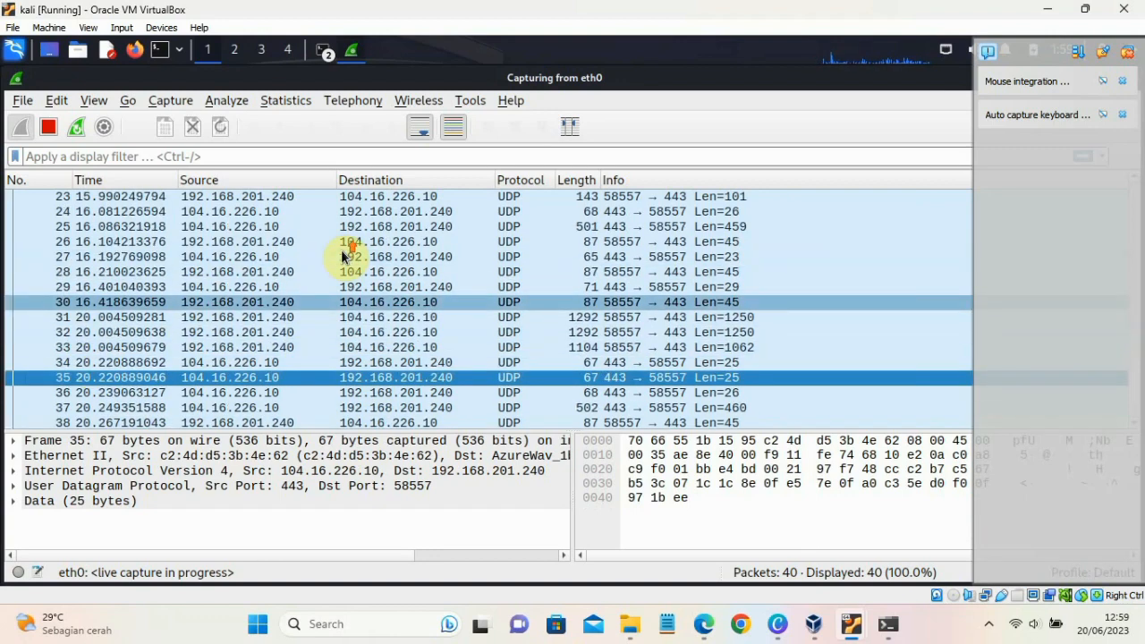
{"action": "scroll", "coordinate": [346, 256], "scroll_direction": "down", "scroll_amount": 1}
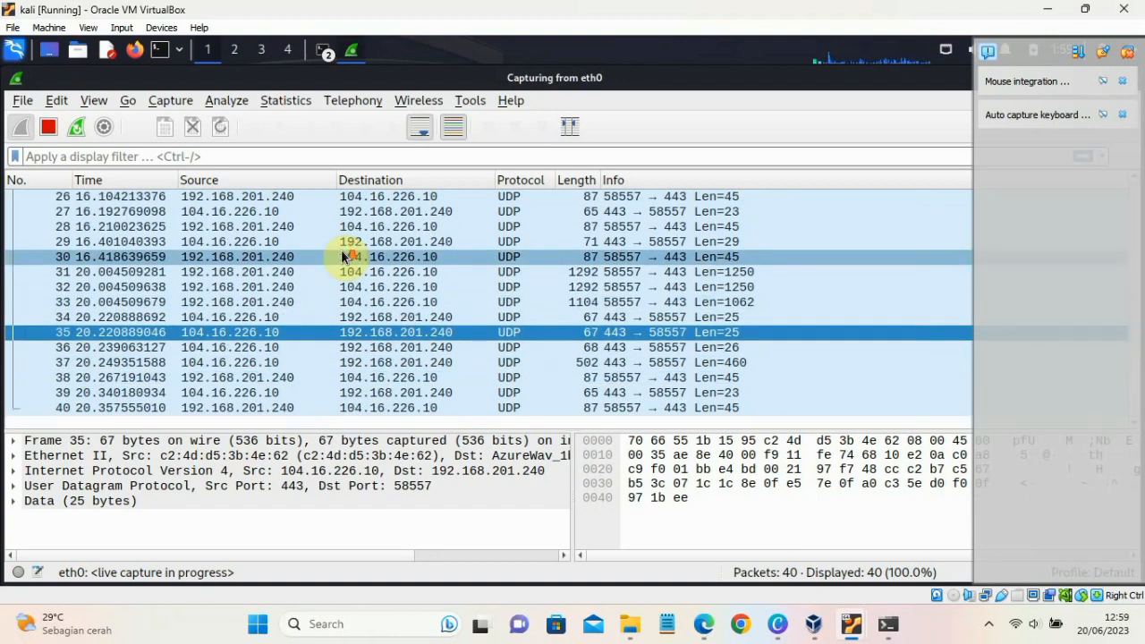
{"action": "left_click", "coordinate": [60, 406]}
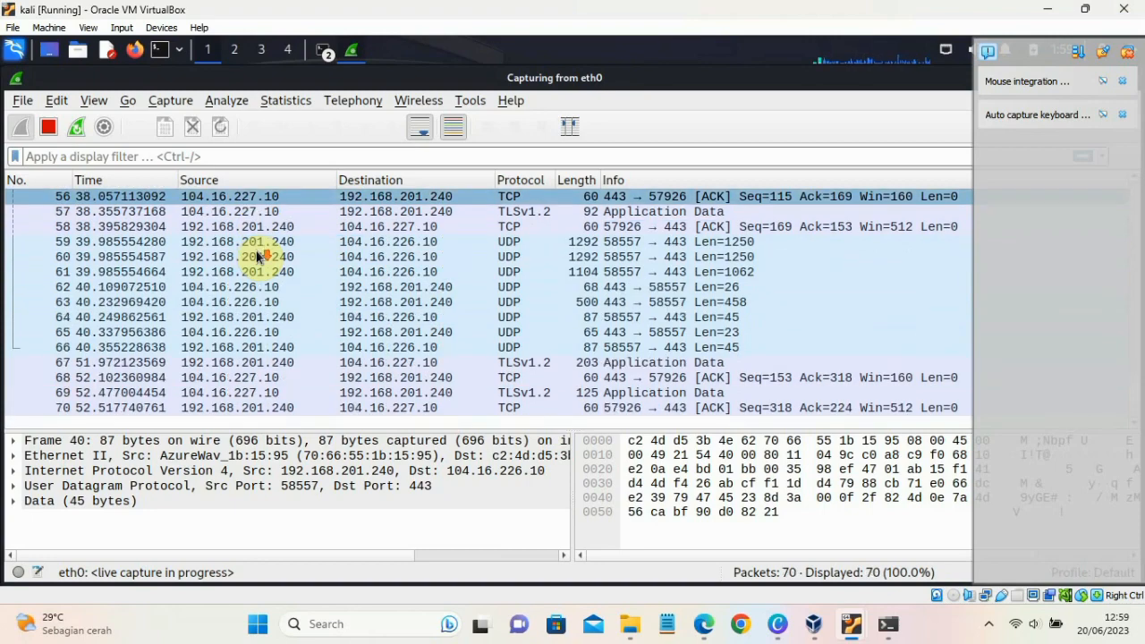
{"action": "scroll", "coordinate": [257, 257], "scroll_direction": "up", "scroll_amount": 18}
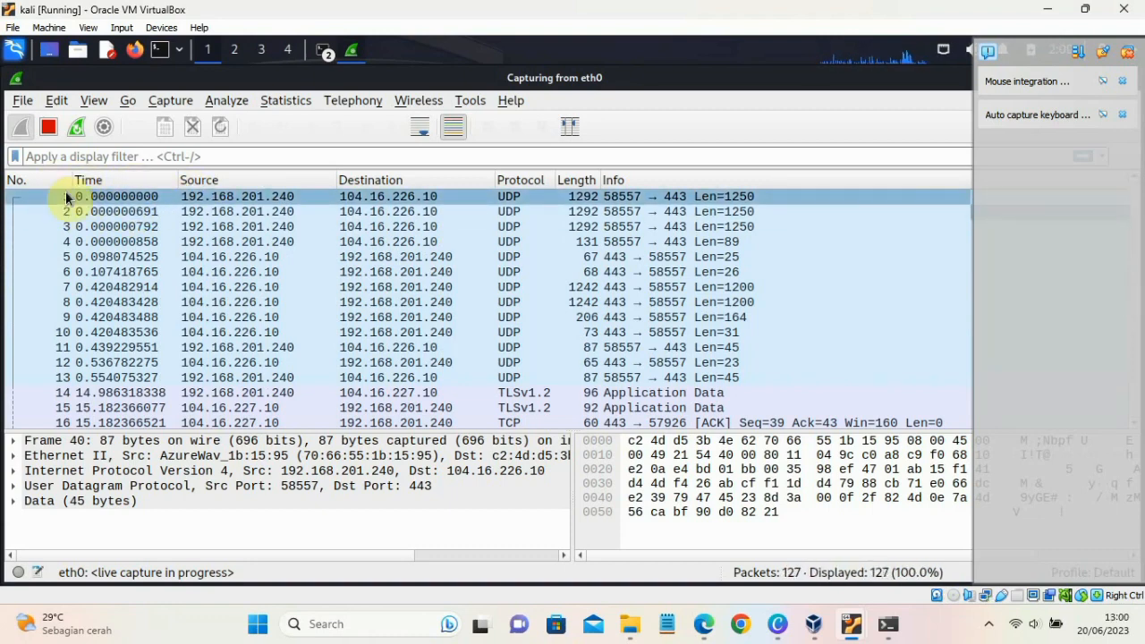
{"action": "scroll", "coordinate": [60, 322], "scroll_direction": "down", "scroll_amount": 14}
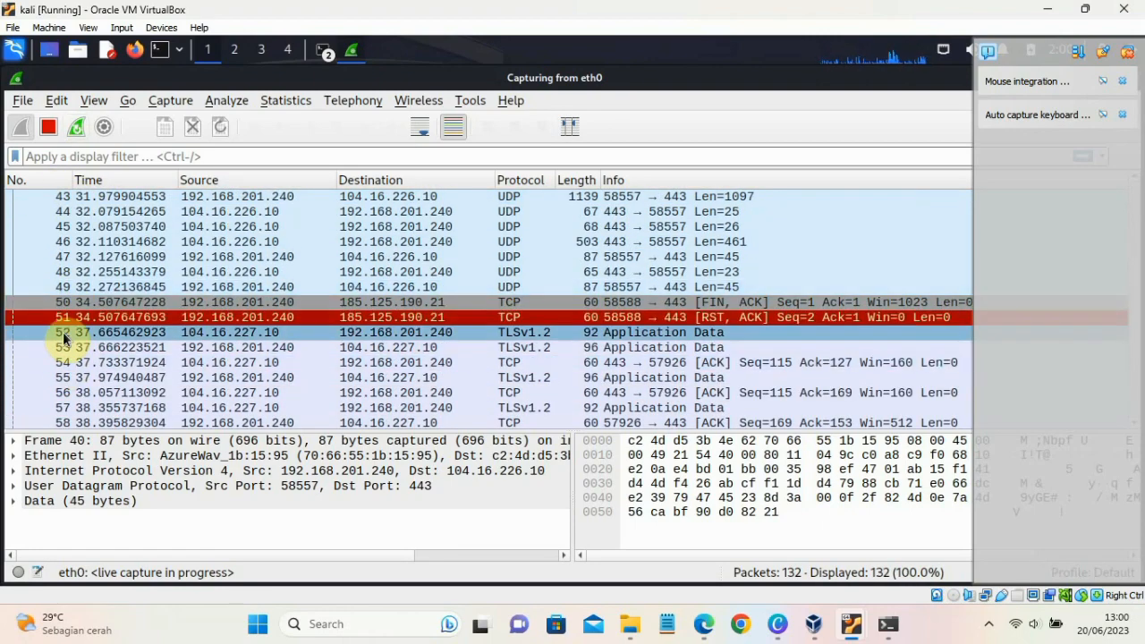
{"action": "scroll", "coordinate": [114, 259], "scroll_direction": "up", "scroll_amount": 6}
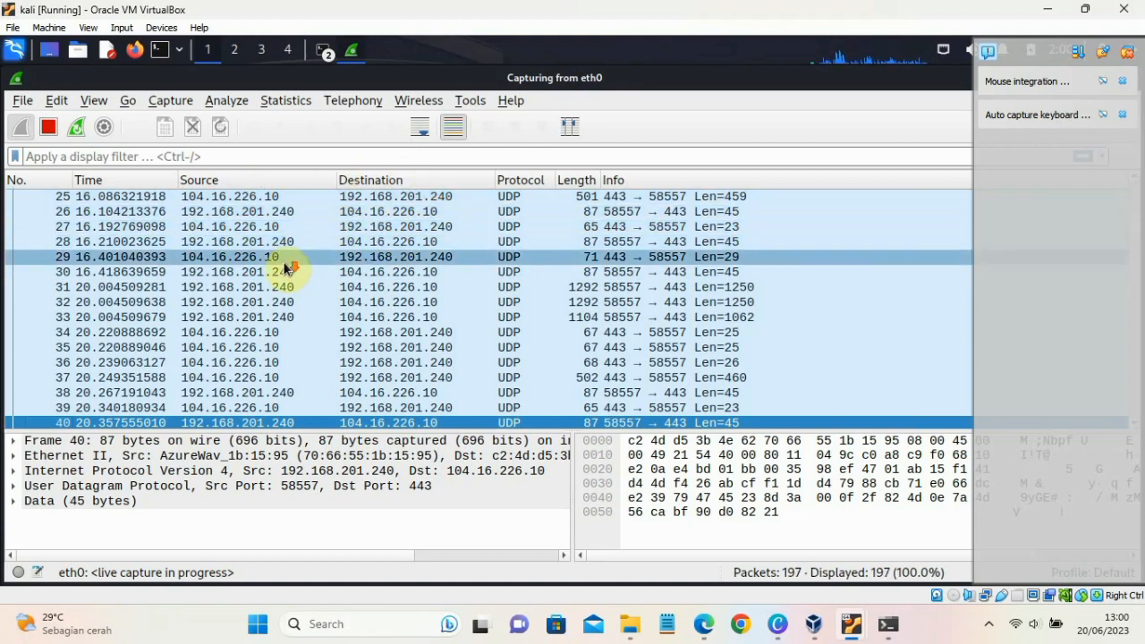
{"action": "scroll", "coordinate": [288, 260], "scroll_direction": "down", "scroll_amount": 3}
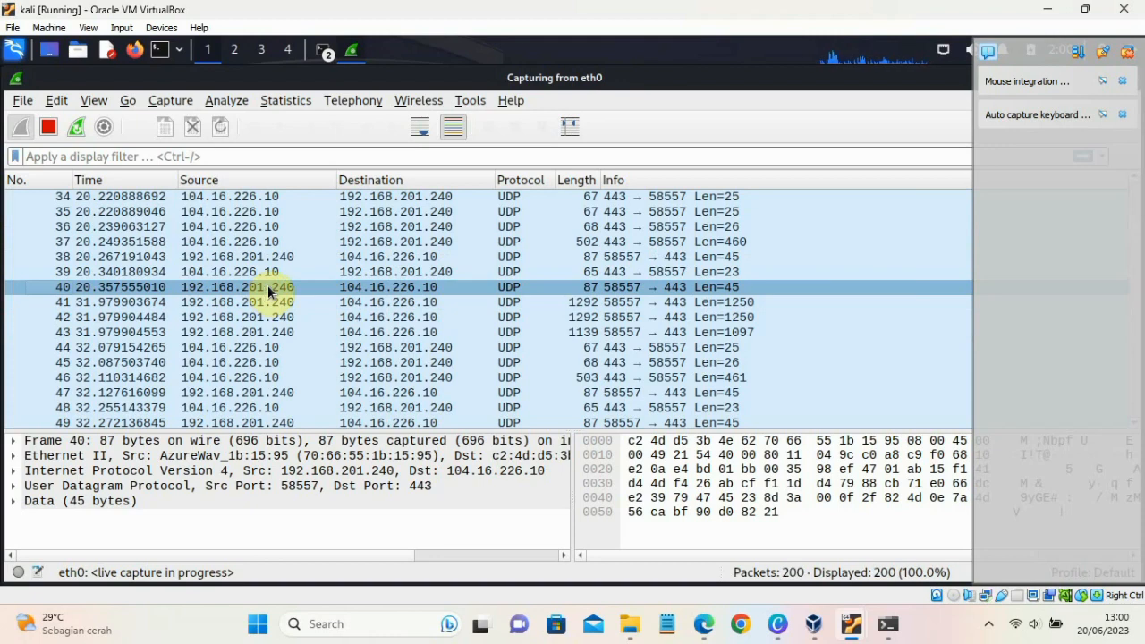
{"action": "scroll", "coordinate": [287, 237], "scroll_direction": "up", "scroll_amount": 11}
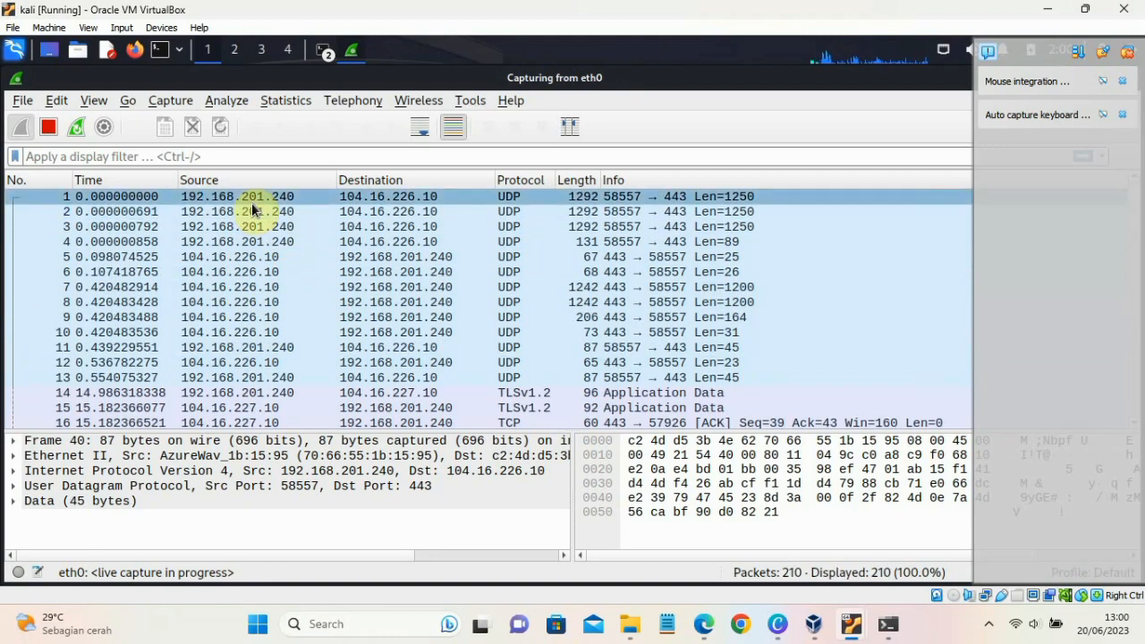
- Examine the first captured packet's source, destination, protocol, length and info, comparing it with the packets further down
{"action": "left_click", "coordinate": [276, 196]}
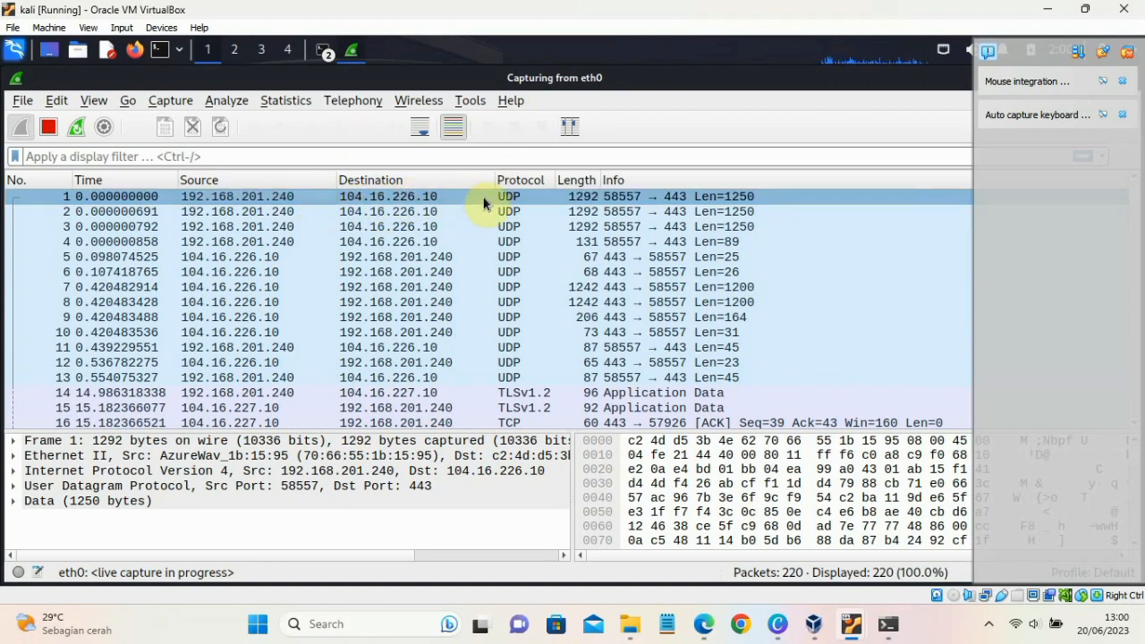
{"action": "left_click", "coordinate": [535, 194]}
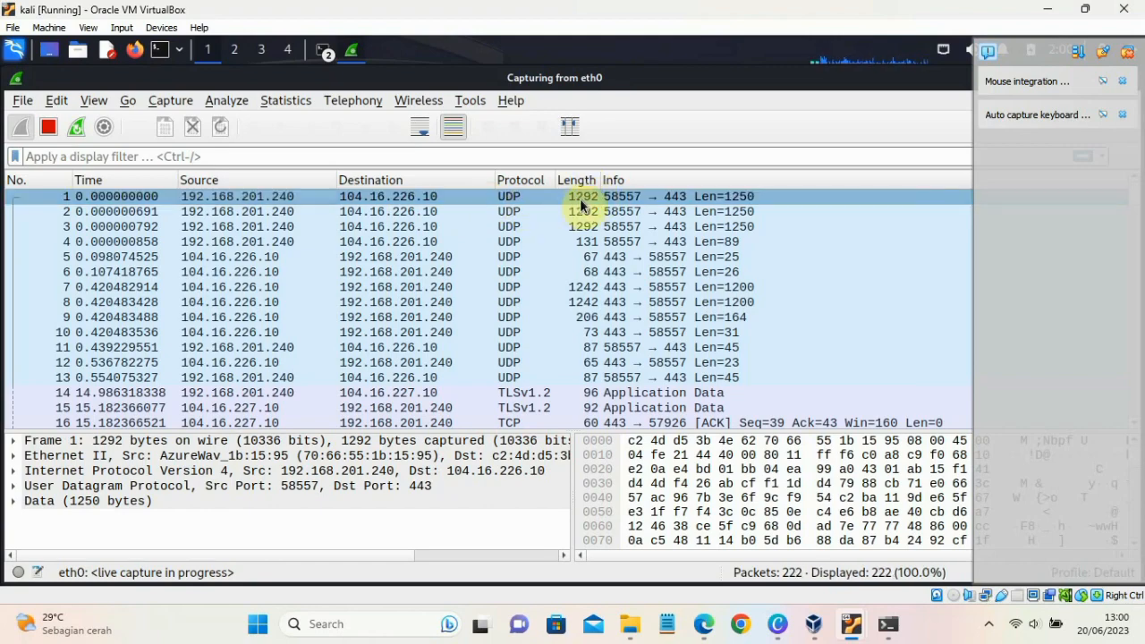
{"action": "scroll", "coordinate": [718, 222], "scroll_direction": "down", "scroll_amount": 20}
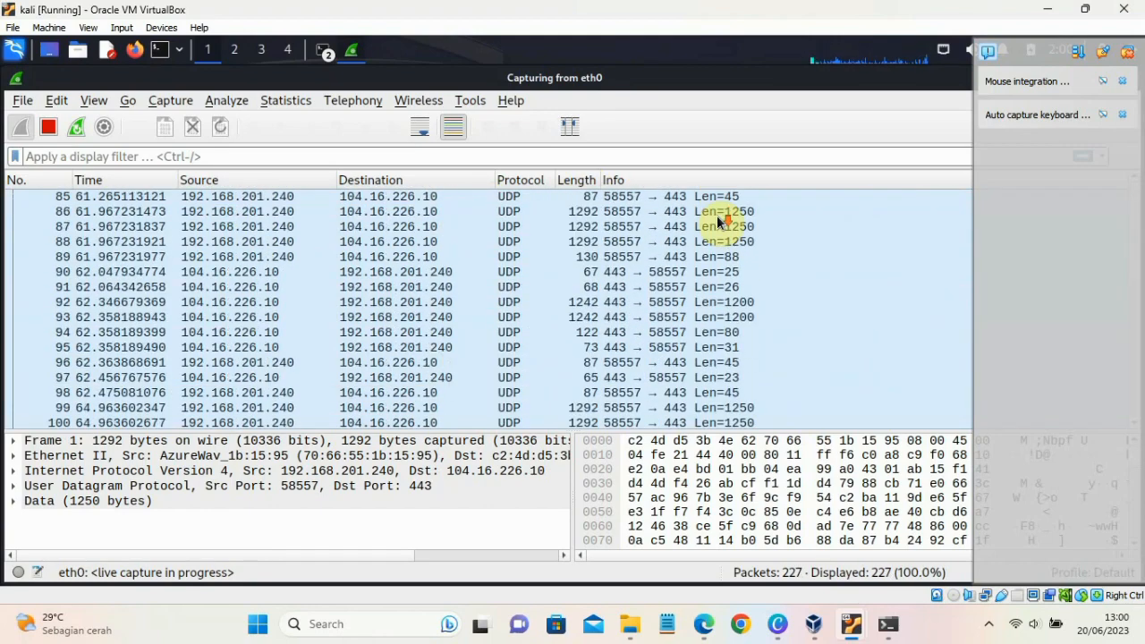
{"action": "scroll", "coordinate": [718, 219], "scroll_direction": "down", "scroll_amount": 5}
{"action": "scroll", "coordinate": [719, 219], "scroll_direction": "up", "scroll_amount": 20}
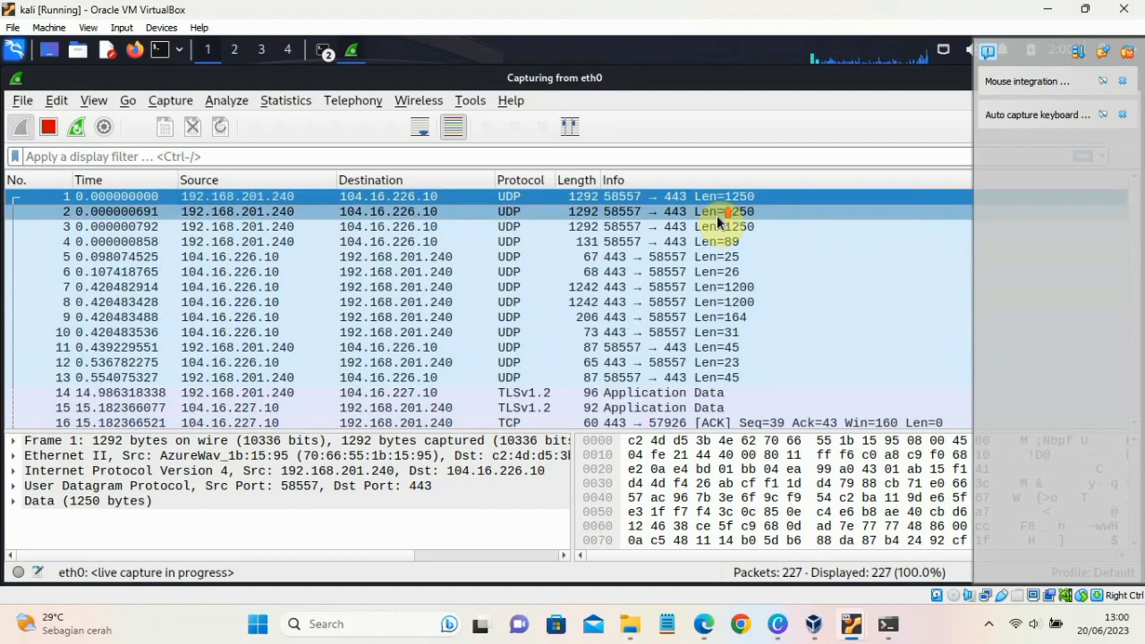
{"action": "left_click", "coordinate": [208, 196]}
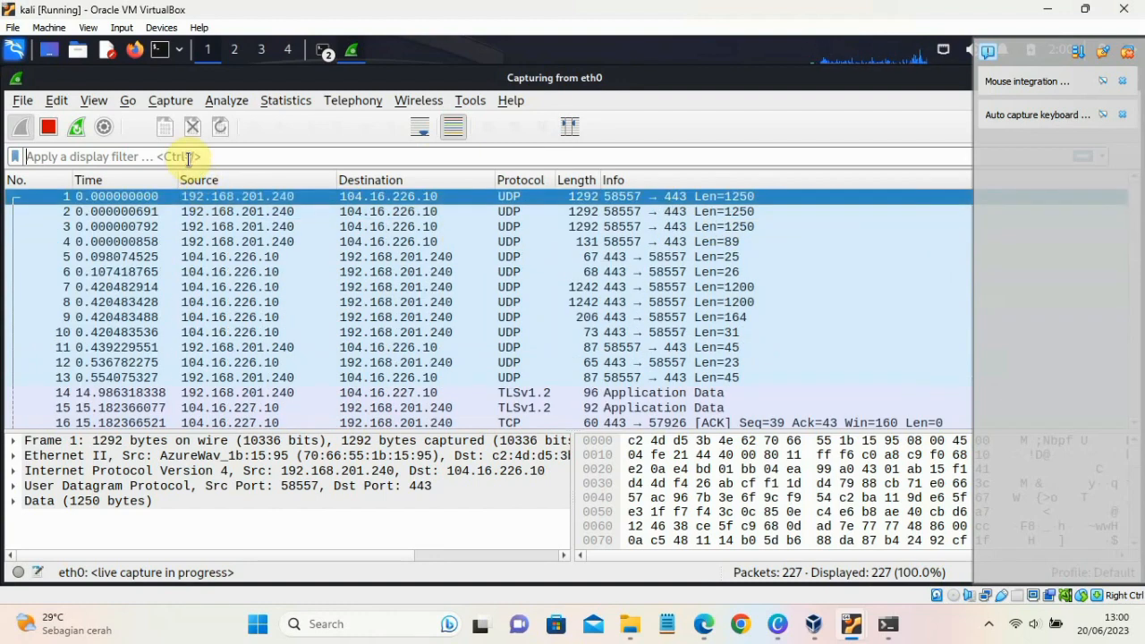
- Apply the display filter telnet to the live capture
{"action": "left_click", "coordinate": [189, 158]}
{"action": "type", "text": "telne"}
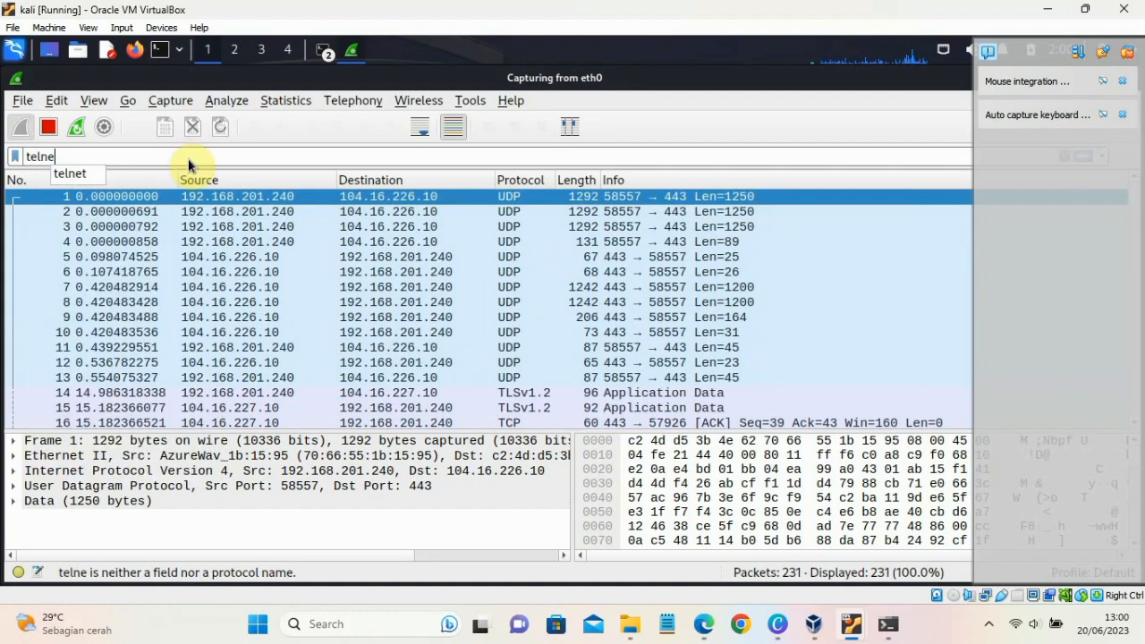
{"action": "type", "text": "t"}
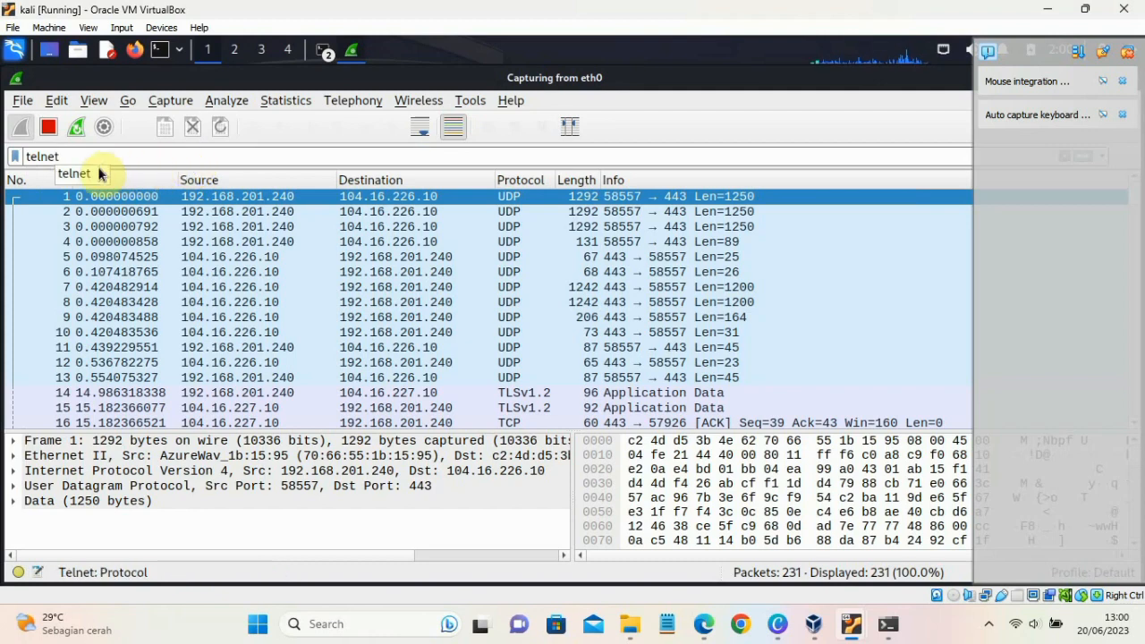
{"action": "key", "text": "Return"}
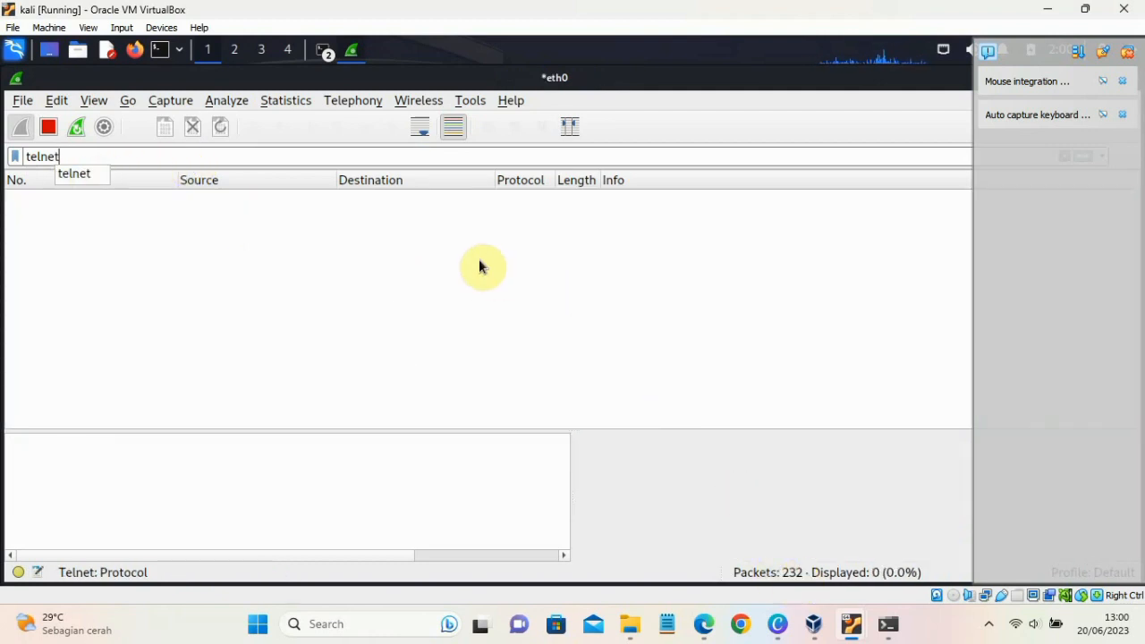
- Switch to the Windows Command Prompt and open a telnet connection to 192.168.201.169
{"action": "mouse_move", "coordinate": [888, 623]}
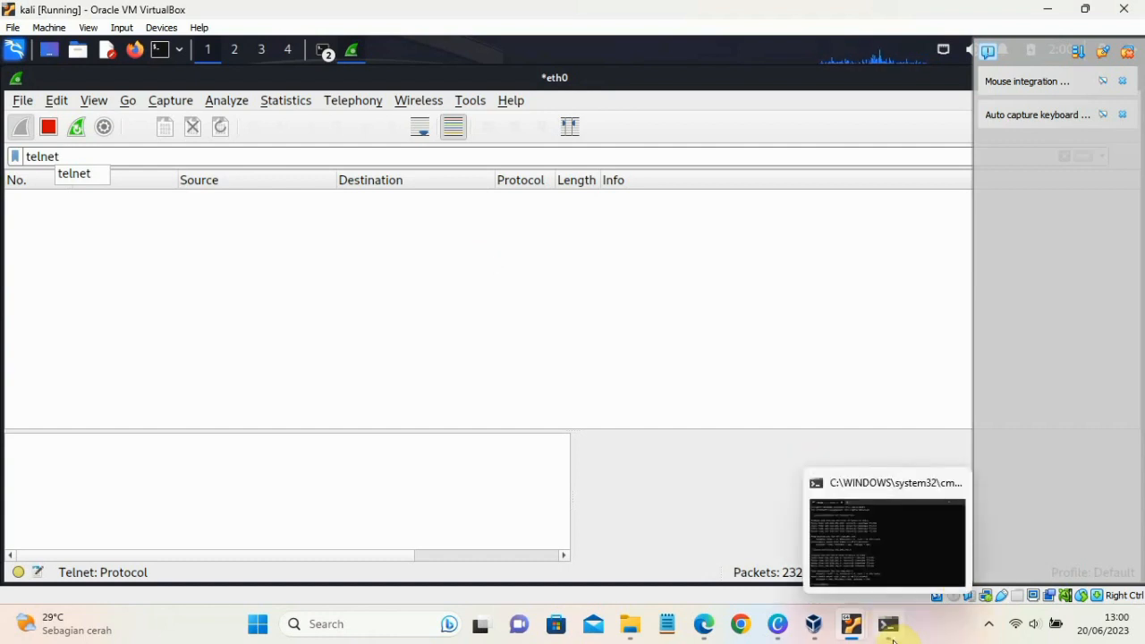
{"action": "left_click", "coordinate": [892, 552]}
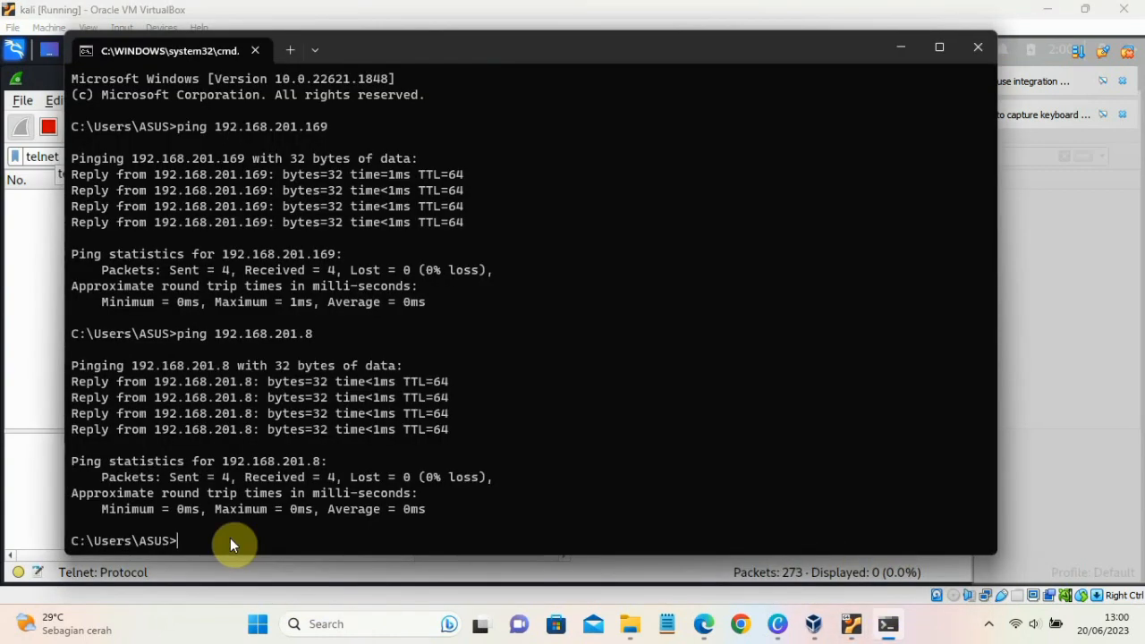
{"action": "type", "text": "telnet 1"}
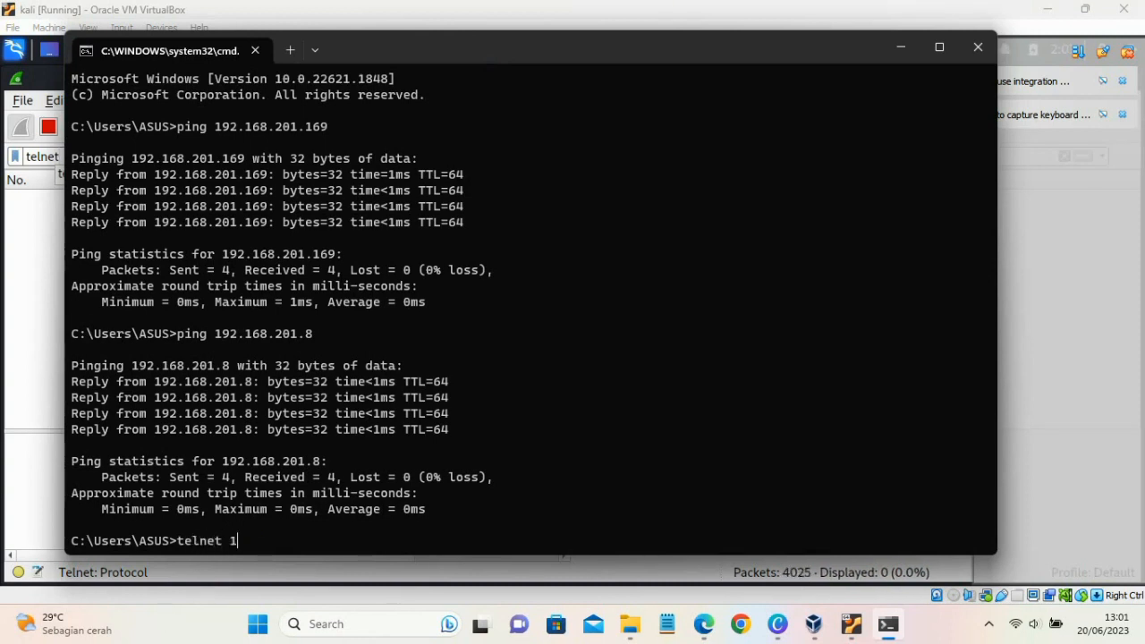
{"action": "type", "text": "92."}
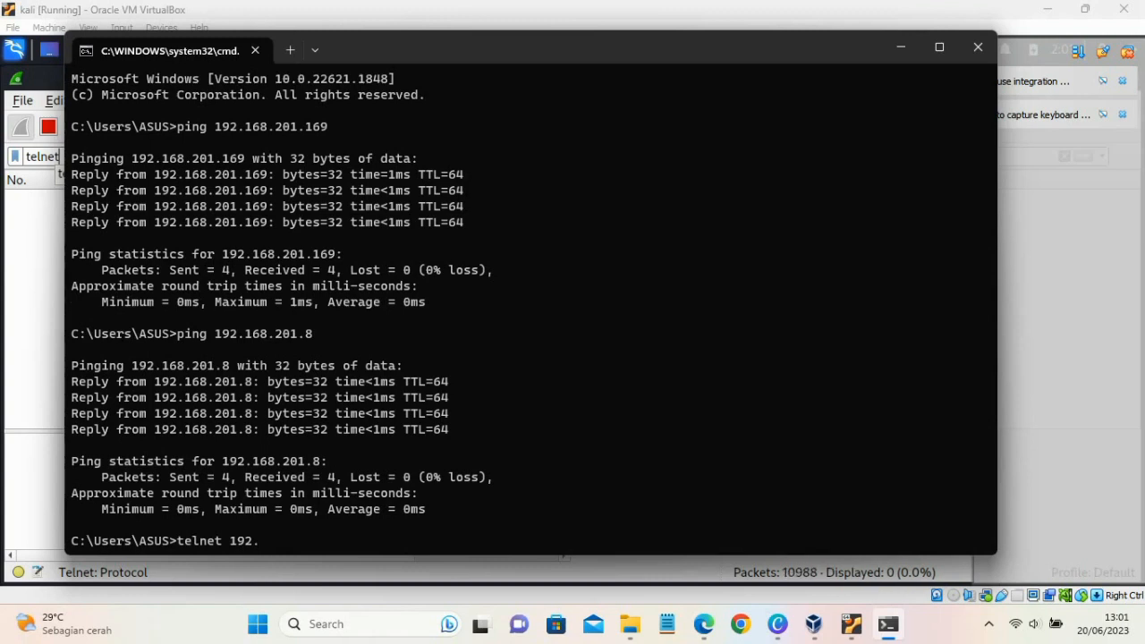
{"action": "type", "text": "168"}
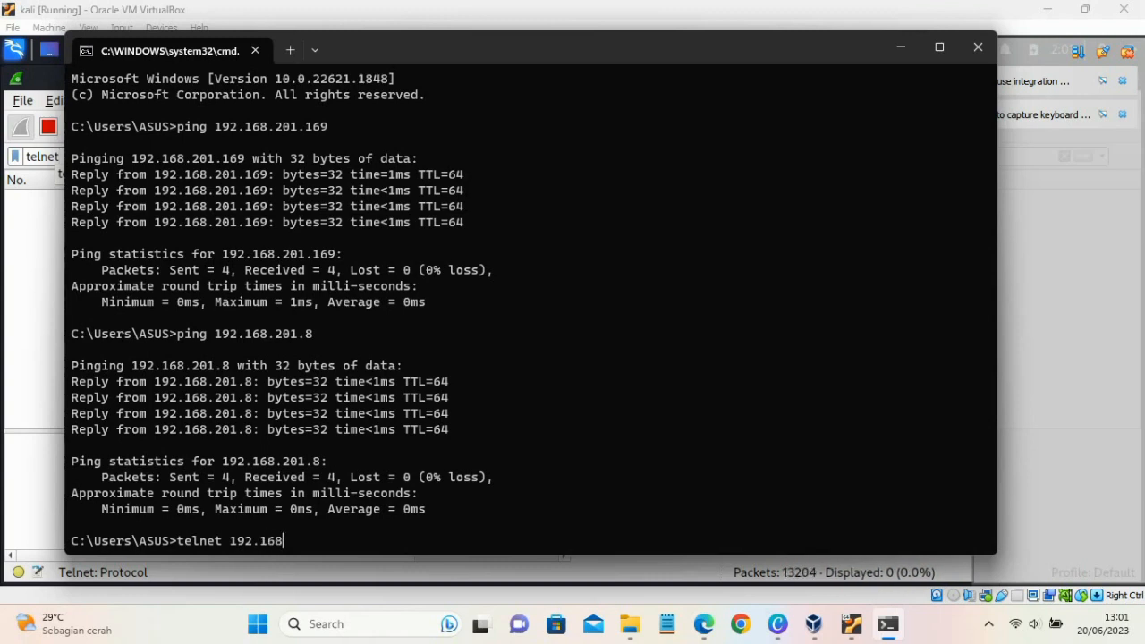
{"action": "type", "text": ".201.169"}
{"action": "key", "text": "Return"}
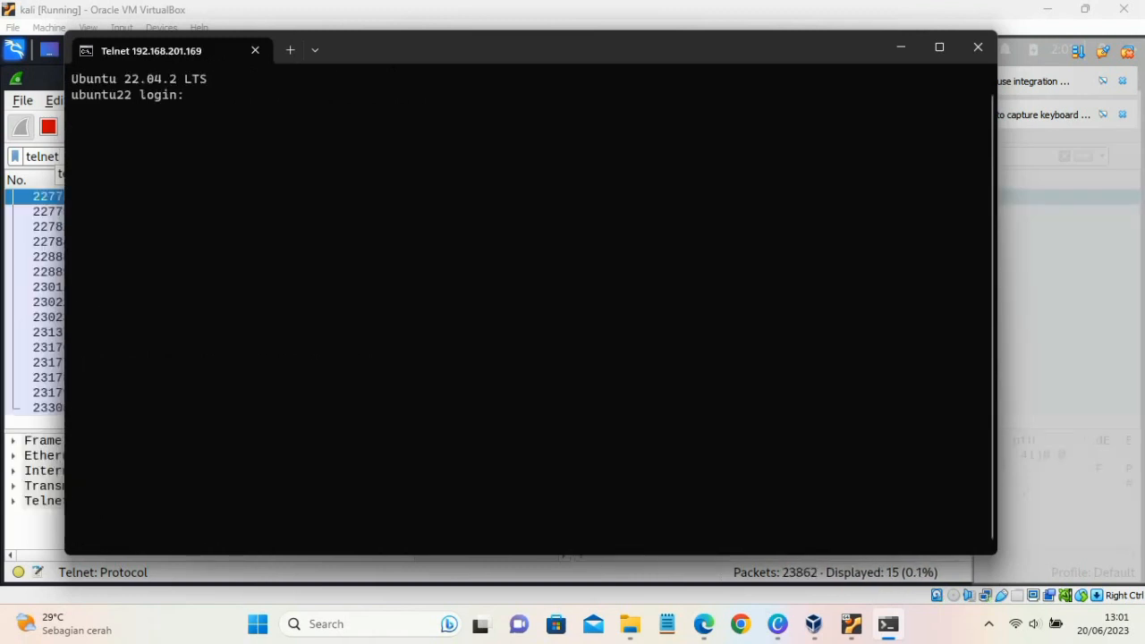
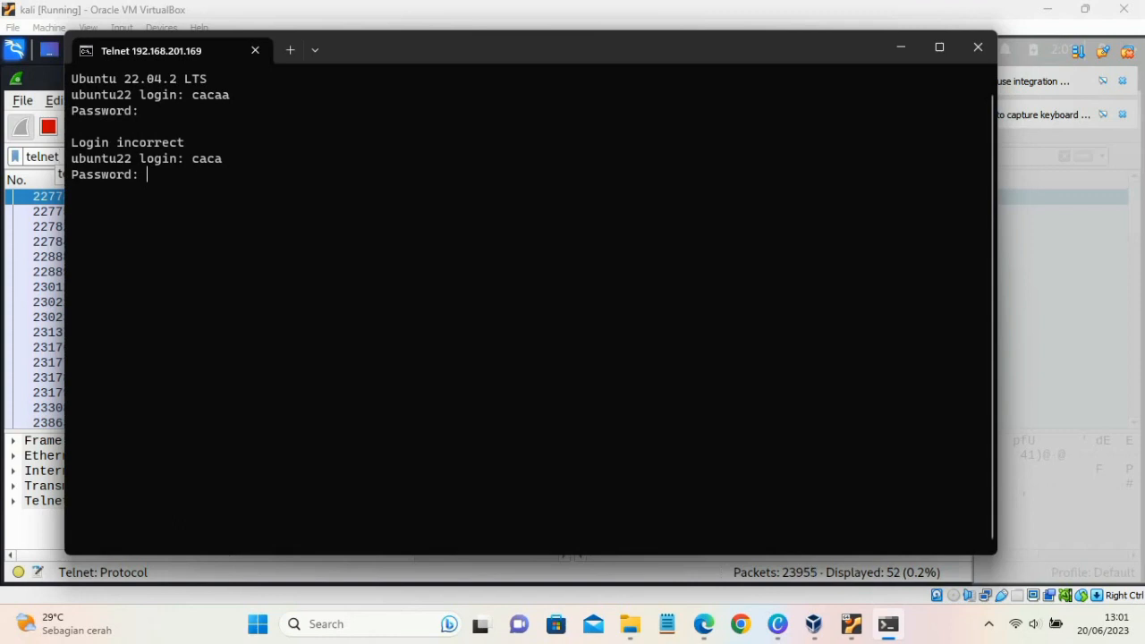
- Log in to the ubuntu22 telnet session with the account's user name and password
{"action": "key", "text": "Return"}
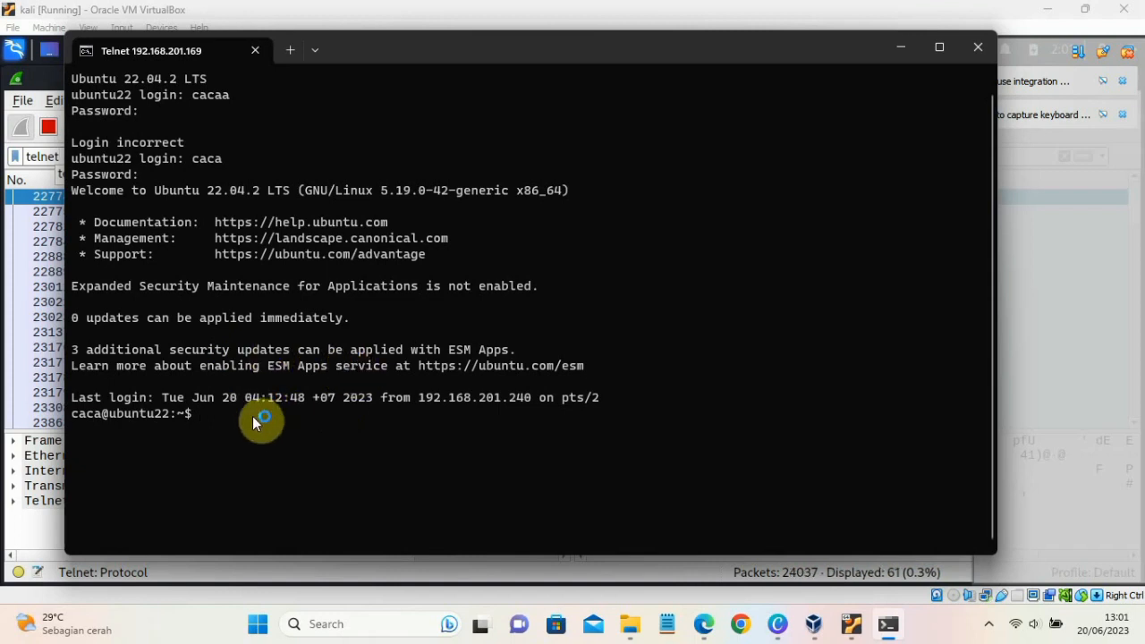
- Run ip addr in the telnet session and highlight the IPv4 address of enp0s3 in the output
{"action": "type", "text": "ip ad"}
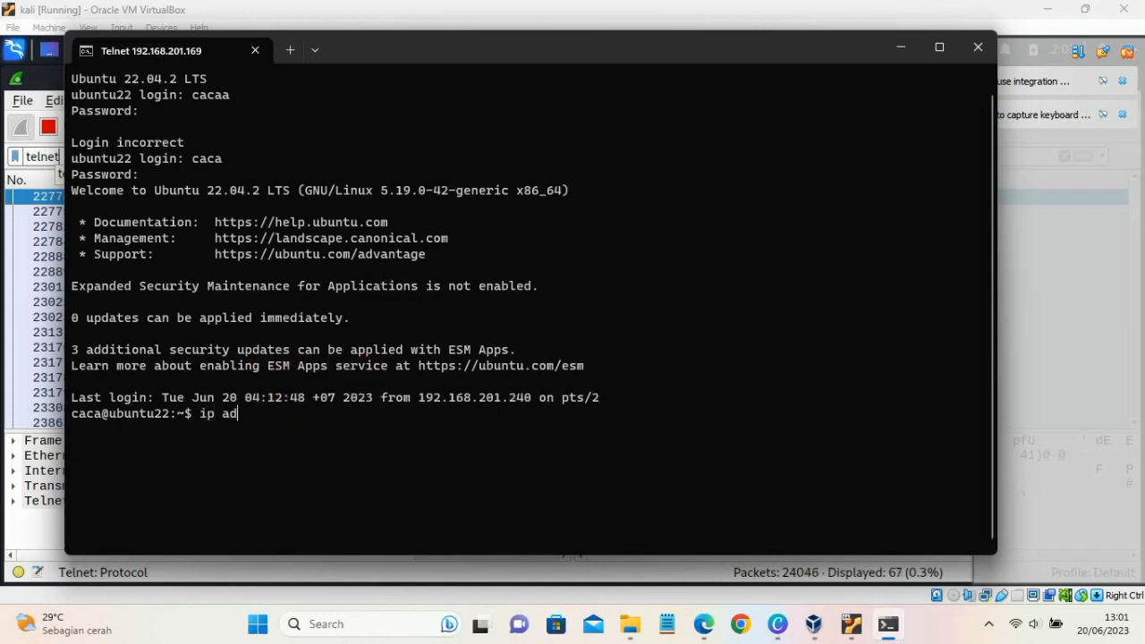
{"action": "type", "text": "dr"}
{"action": "key", "text": "Return"}
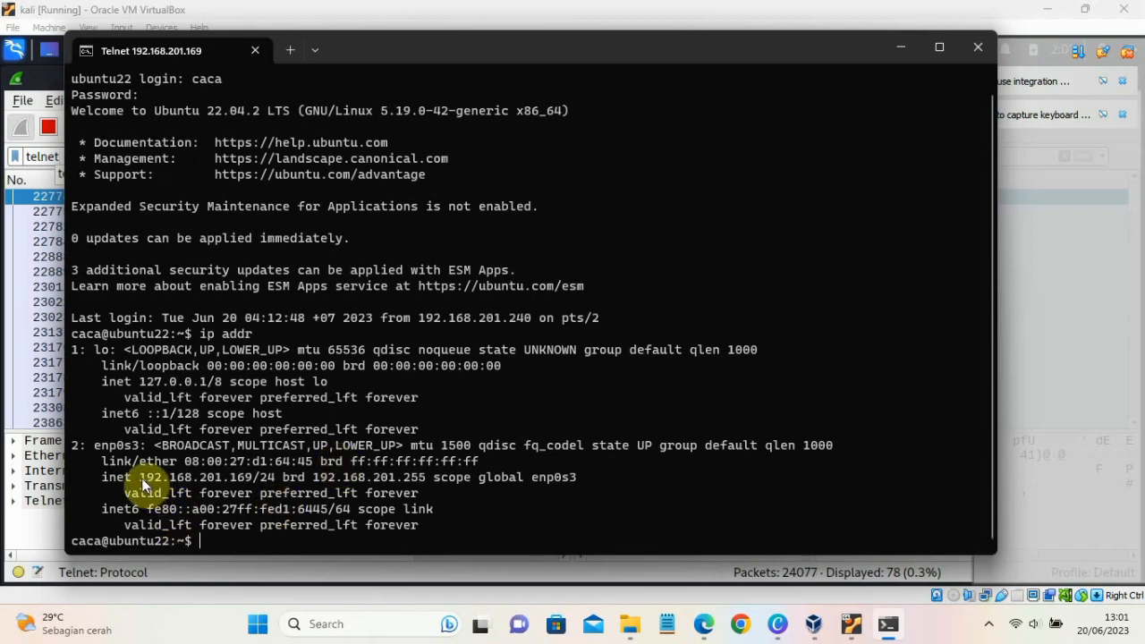
{"action": "left_click_drag", "start_coordinate": [140, 478], "coordinate": [259, 478]}
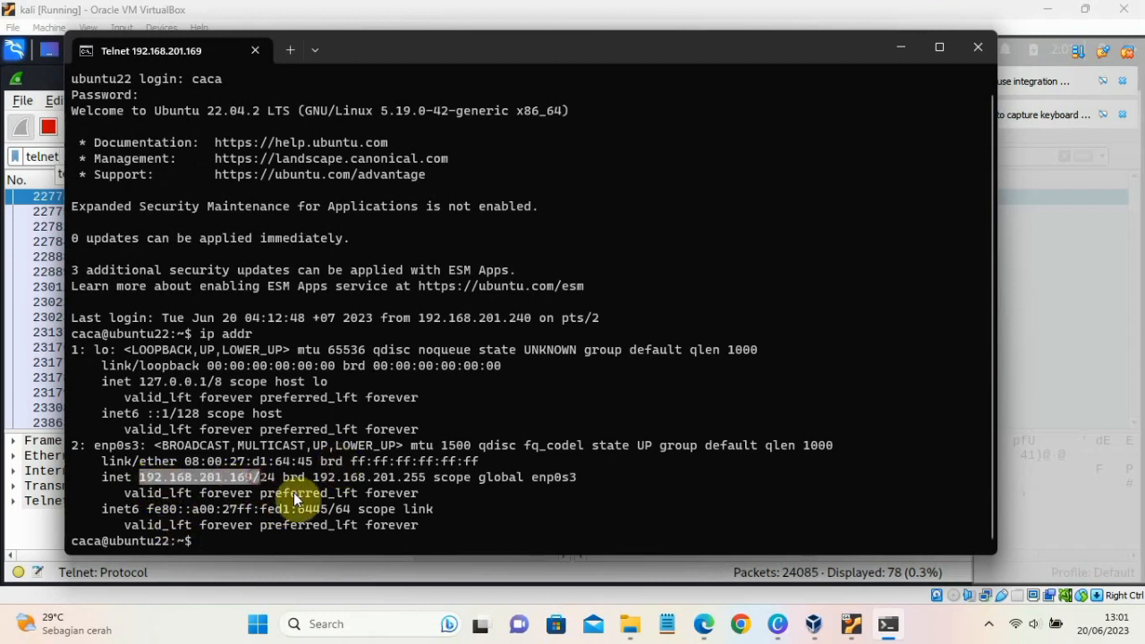
{"action": "left_click", "coordinate": [261, 542]}
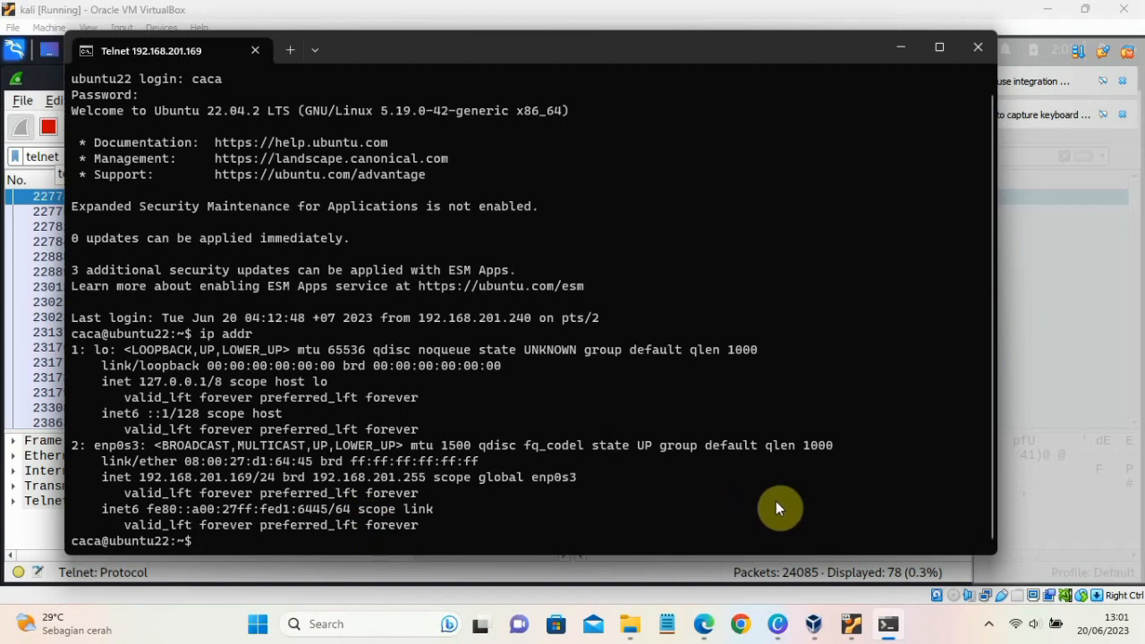
- Return to Wireshark in the kali virtual machine to view the captured telnet packets
{"action": "mouse_move", "coordinate": [851, 623]}
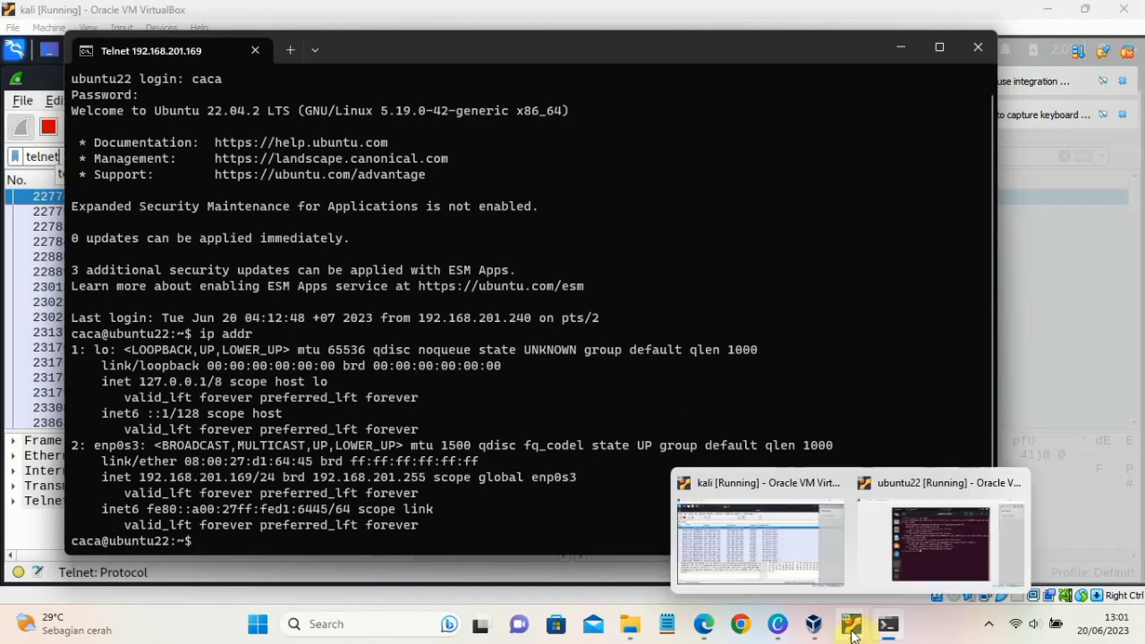
{"action": "left_click", "coordinate": [813, 547]}
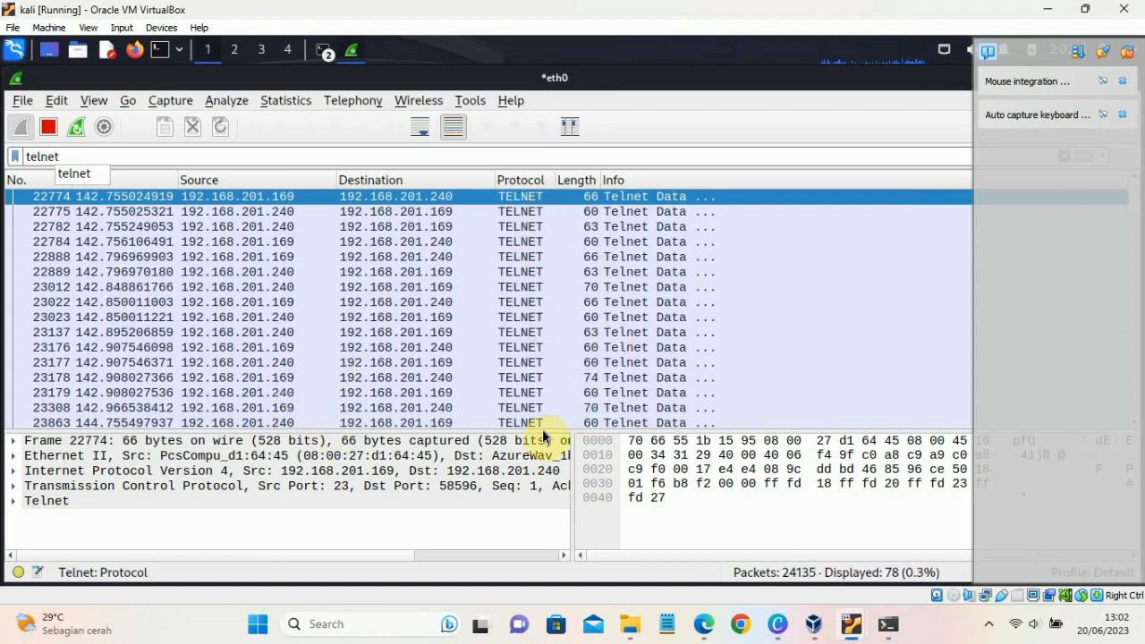
- Review the filtered telnet packets and compare the source and destination addresses of the first two entries
{"action": "scroll", "coordinate": [58, 201], "scroll_direction": "up", "scroll_amount": 2}
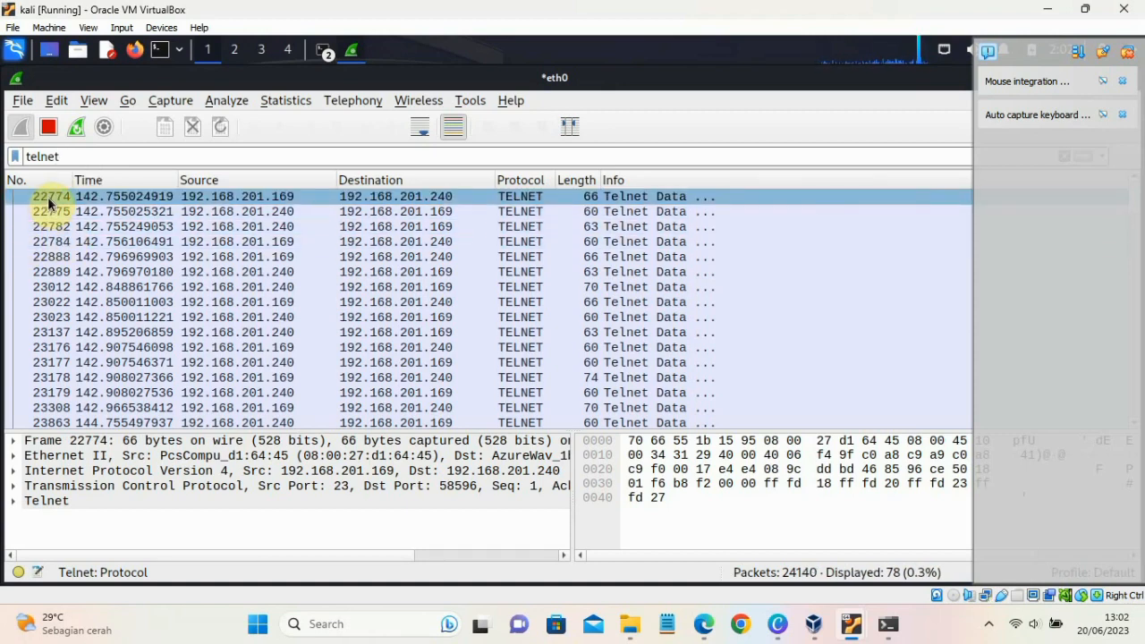
{"action": "scroll", "coordinate": [116, 355], "scroll_direction": "down", "scroll_amount": 10}
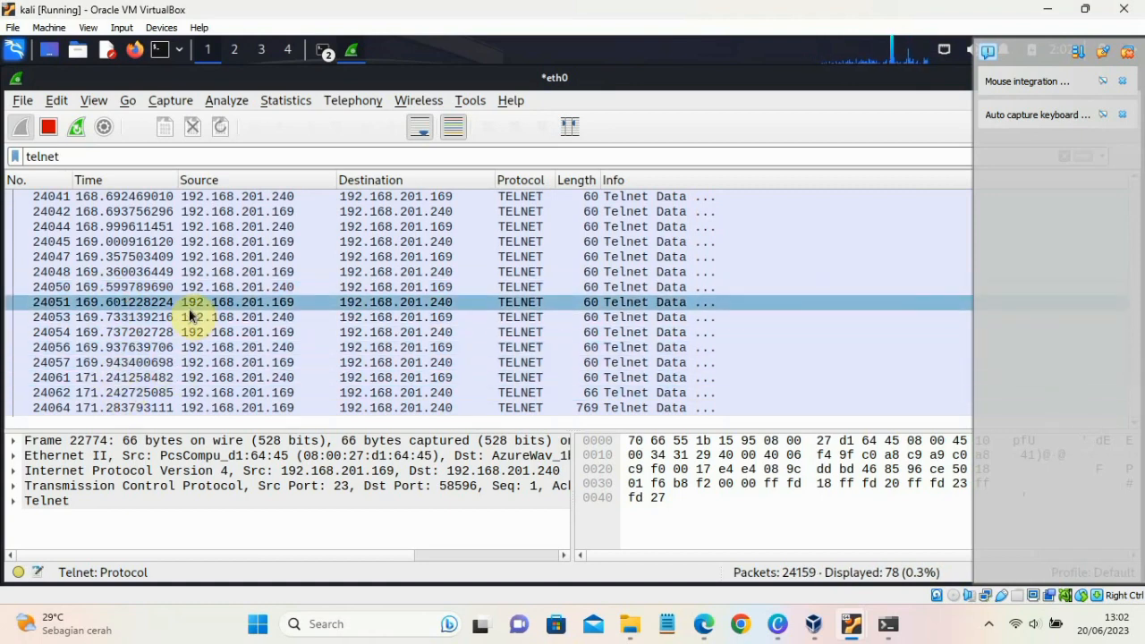
{"action": "scroll", "coordinate": [192, 315], "scroll_direction": "up", "scroll_amount": 20}
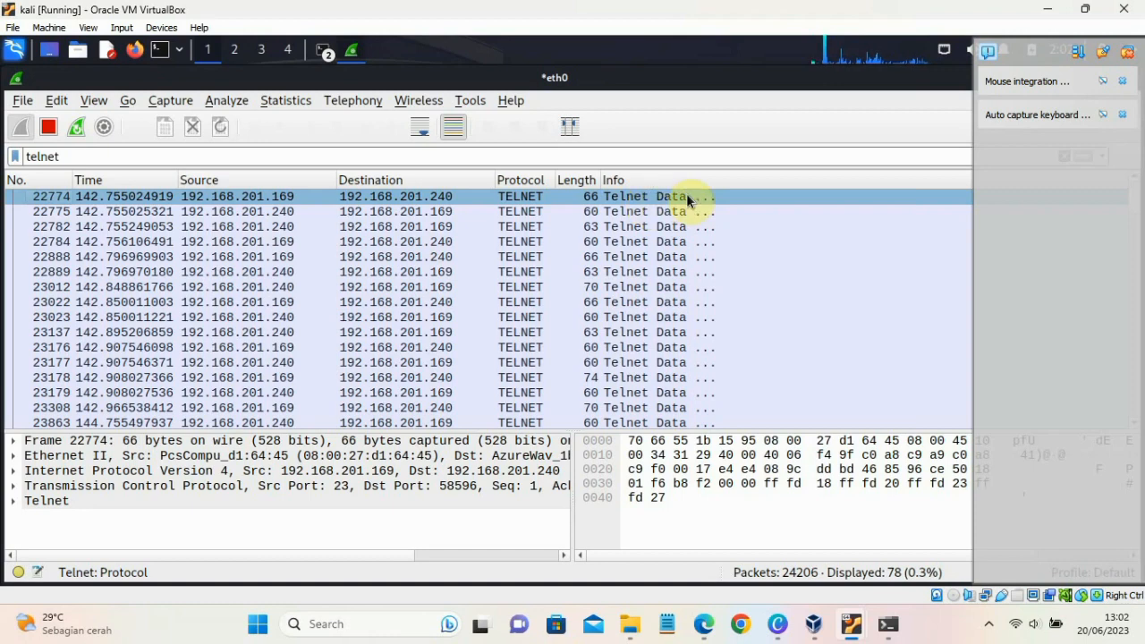
{"action": "left_click", "coordinate": [239, 214]}
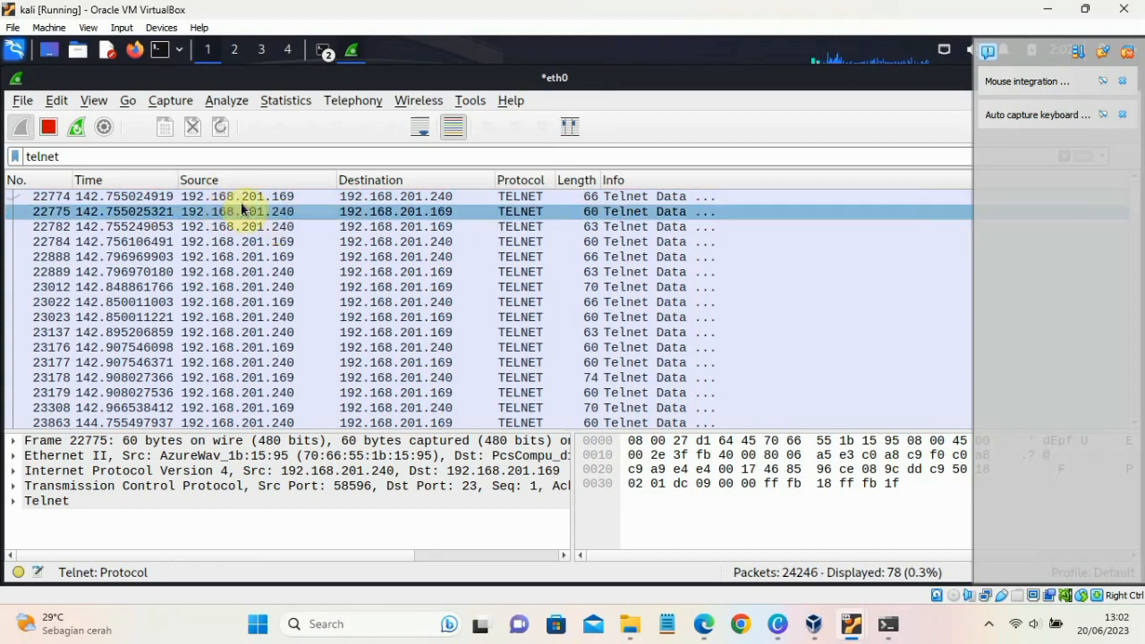
{"action": "left_click", "coordinate": [281, 195]}
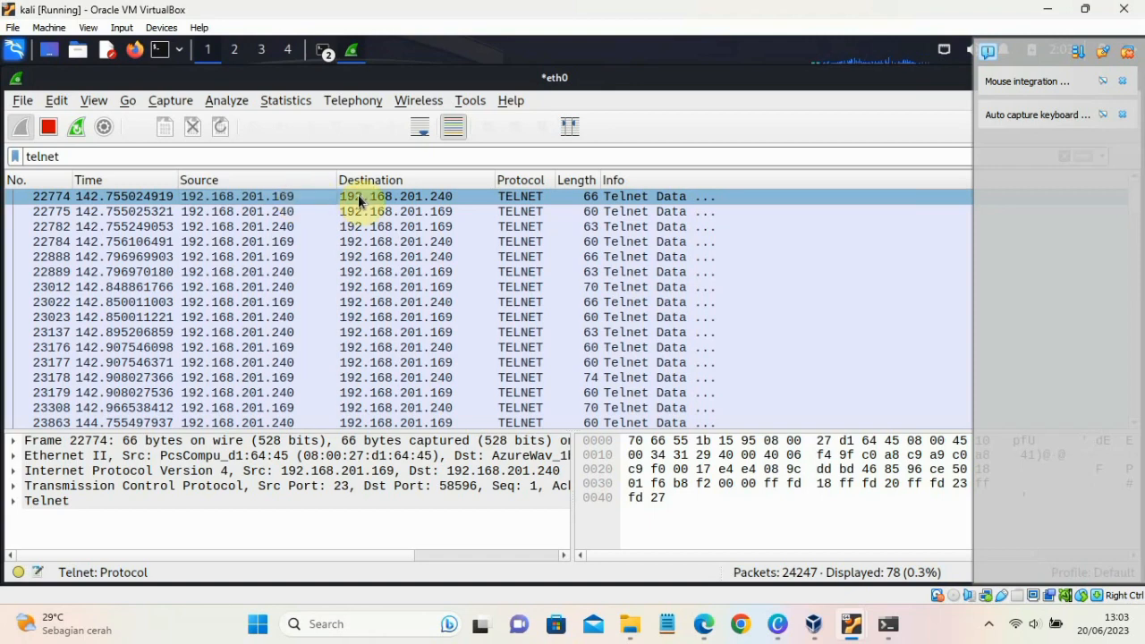
{"action": "left_click", "coordinate": [286, 212]}
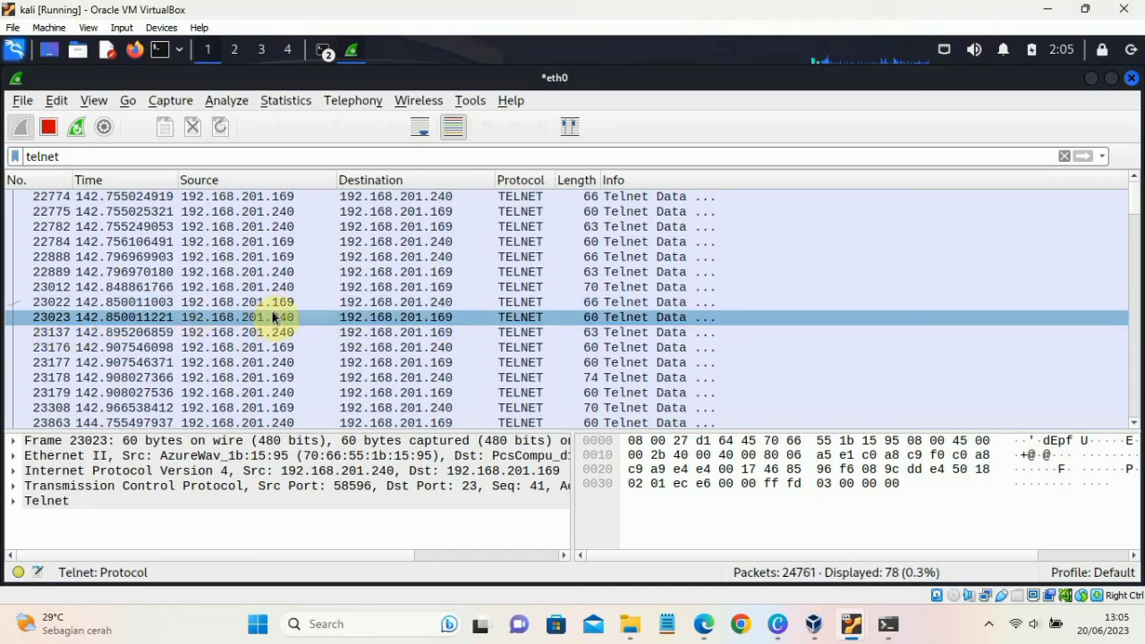
- Follow the TCP stream of telnet packet 23023
{"action": "right_click", "coordinate": [308, 316]}
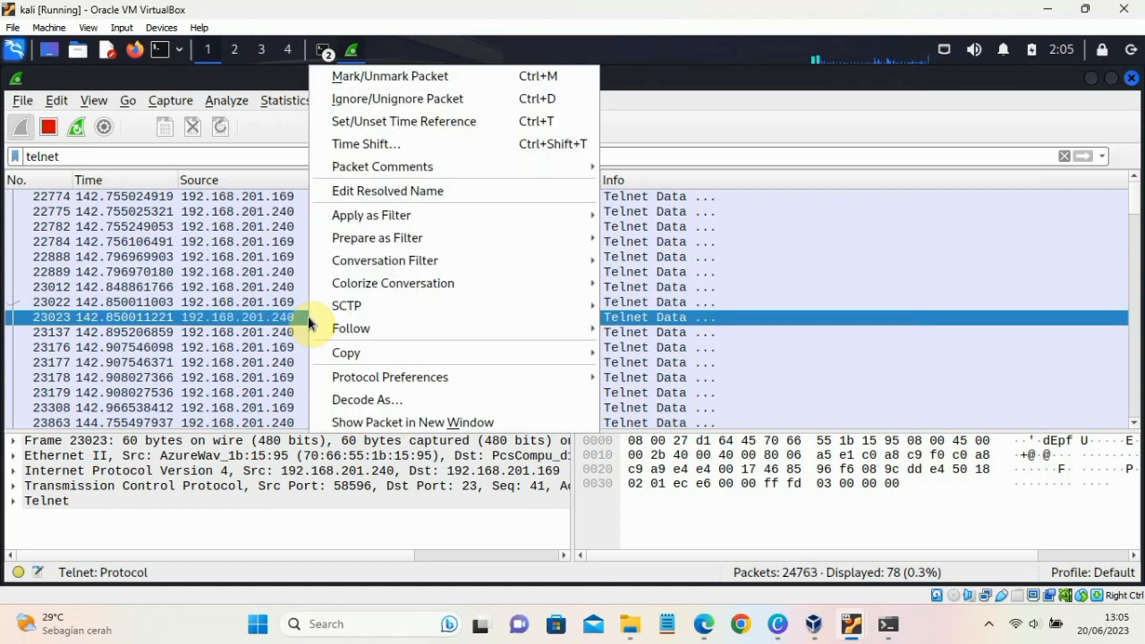
{"action": "mouse_move", "coordinate": [392, 327]}
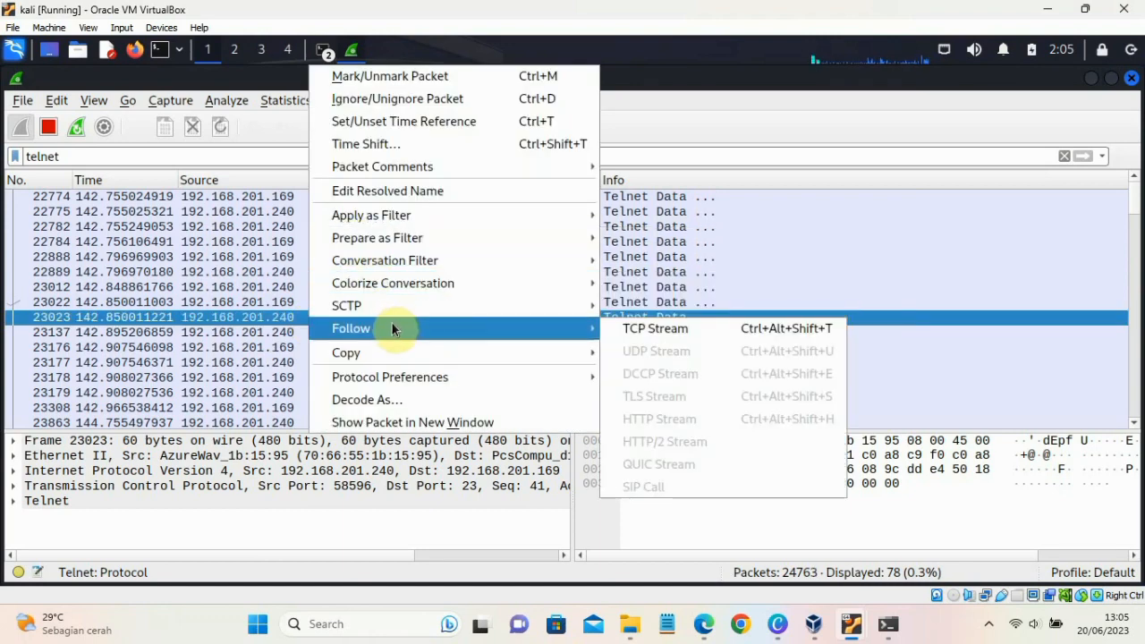
{"action": "left_click", "coordinate": [644, 328]}
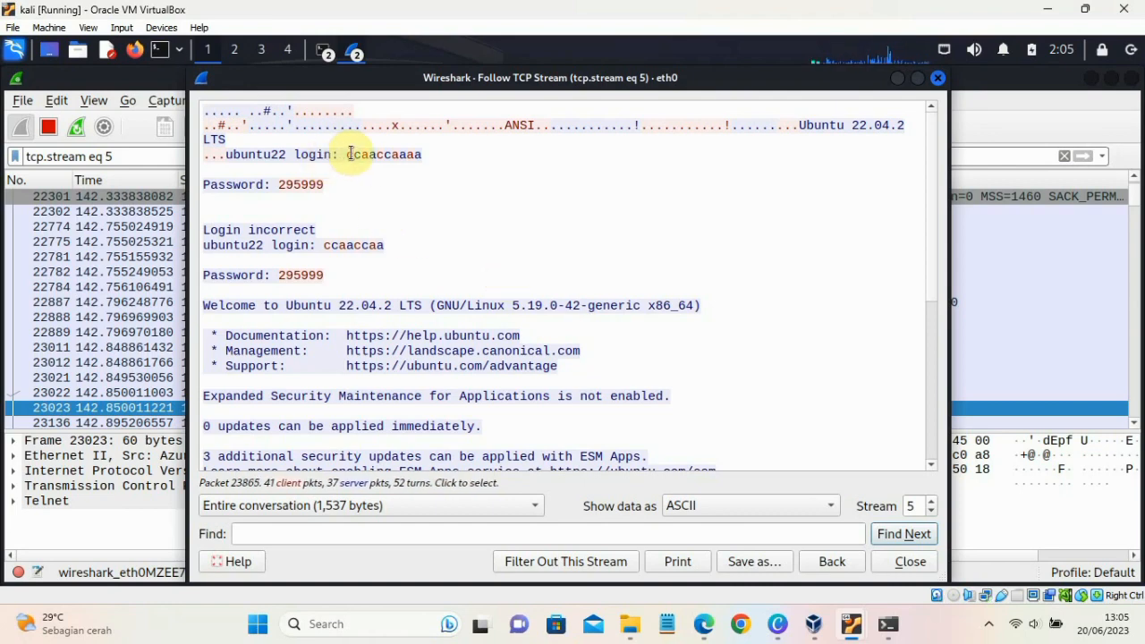
- Highlight the first login name in the stream, read the credentials and command output to the end, and close the stream window
{"action": "left_click_drag", "start_coordinate": [348, 155], "coordinate": [414, 155]}
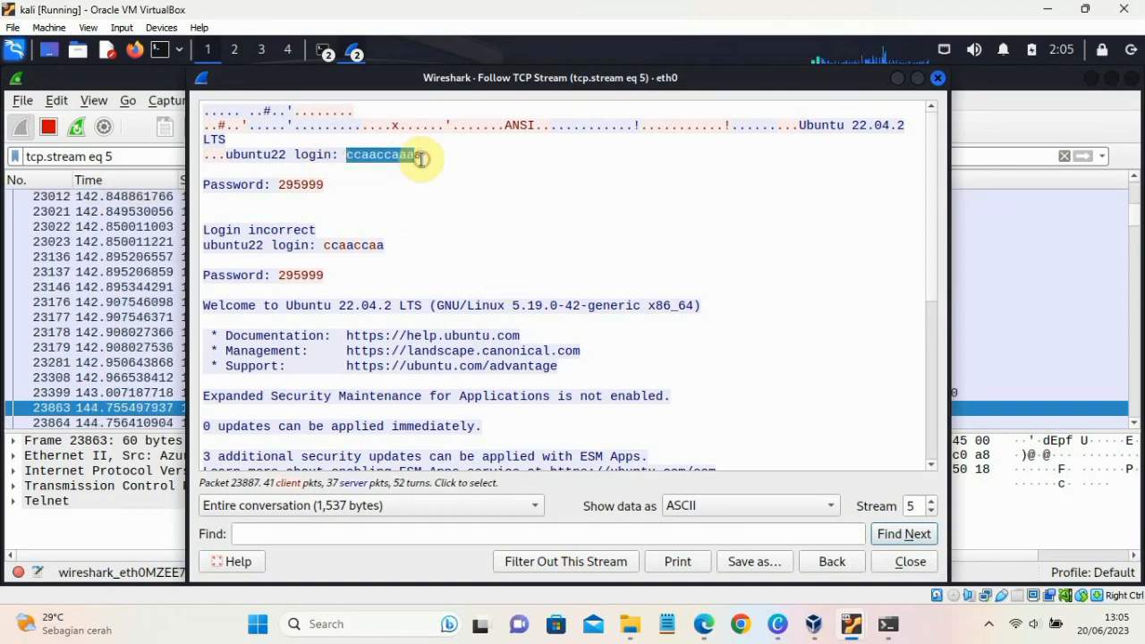
{"action": "scroll", "coordinate": [328, 190], "scroll_direction": "down", "scroll_amount": 1}
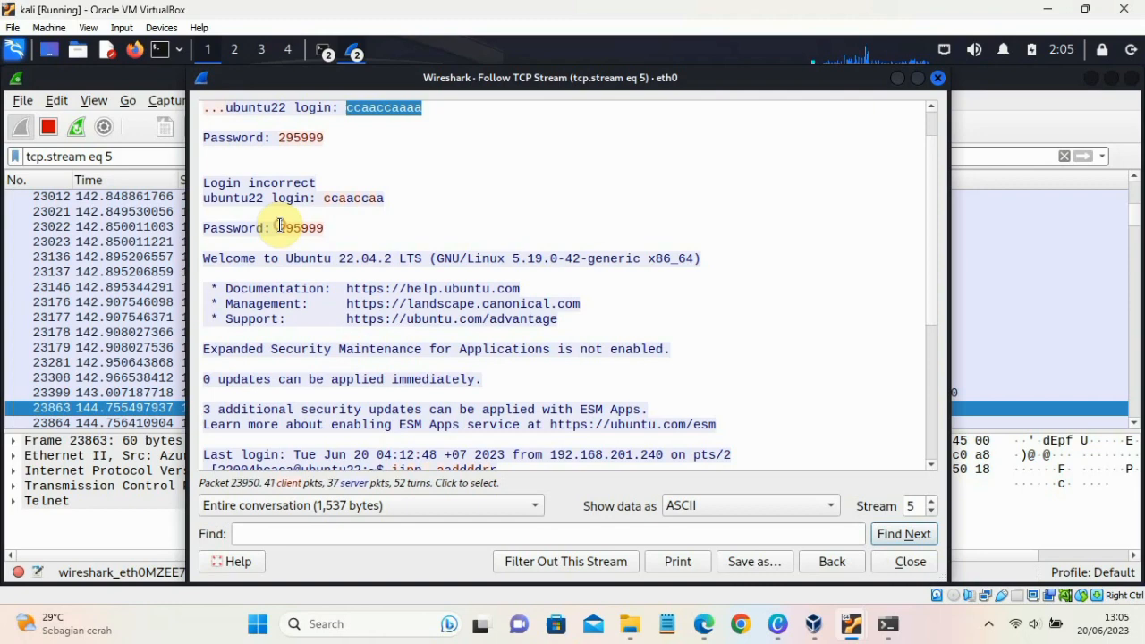
{"action": "left_click", "coordinate": [358, 227]}
{"action": "scroll", "coordinate": [421, 367], "scroll_direction": "down", "scroll_amount": 6}
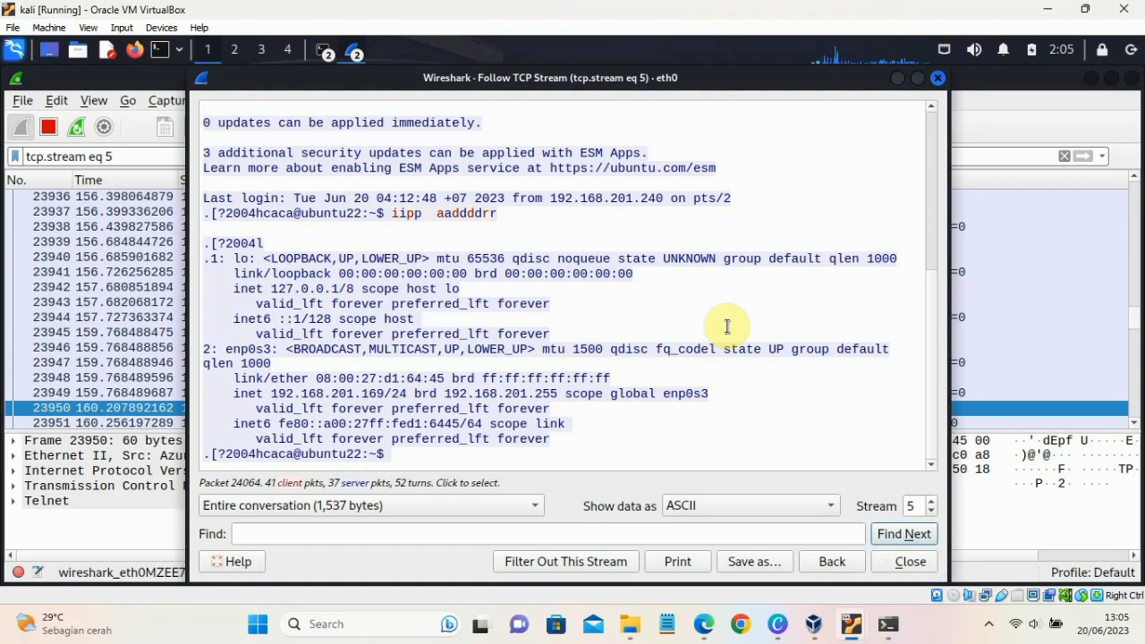
{"action": "key", "text": "Escape"}
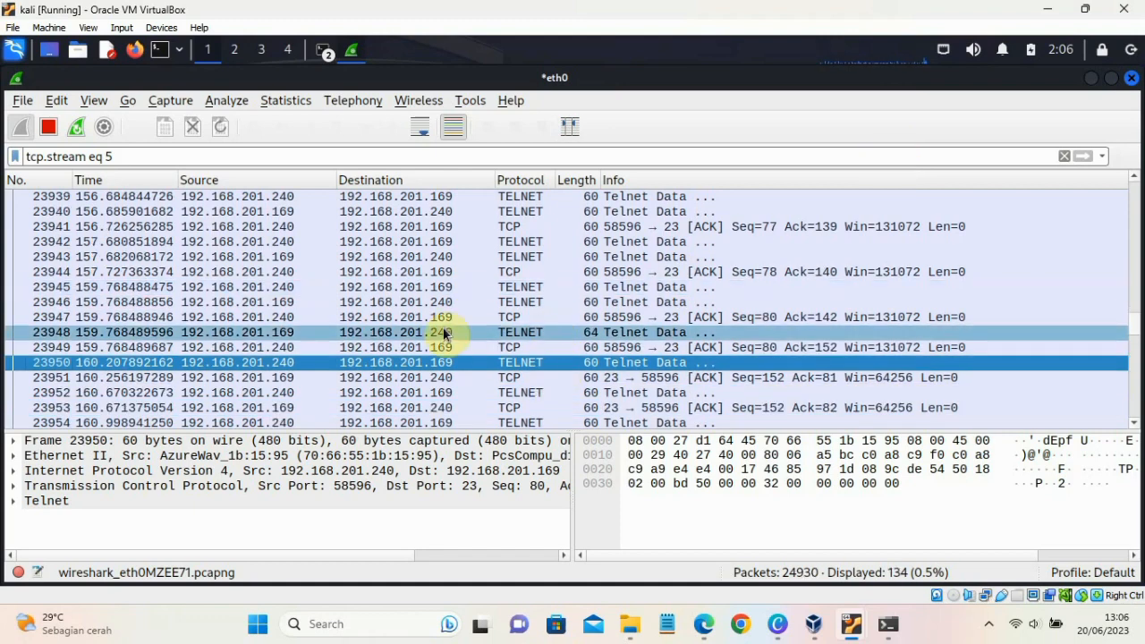
- Select telnet packet 23950 and enlarge the packet details and bytes area
{"action": "scroll", "coordinate": [350, 358], "scroll_direction": "down", "scroll_amount": 1}
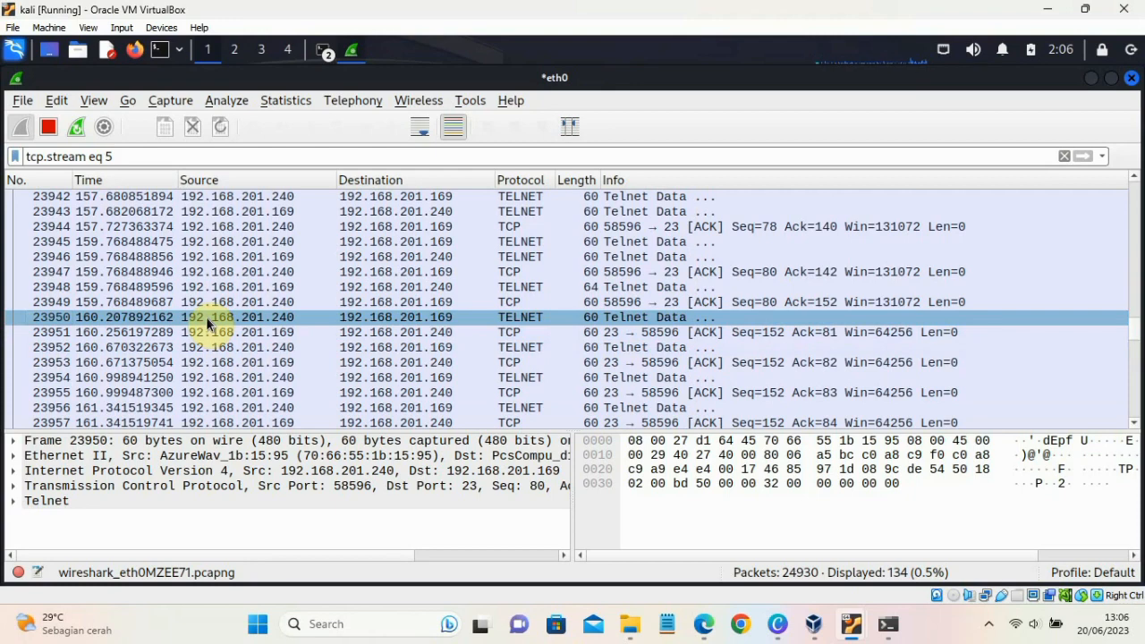
{"action": "left_click", "coordinate": [102, 318]}
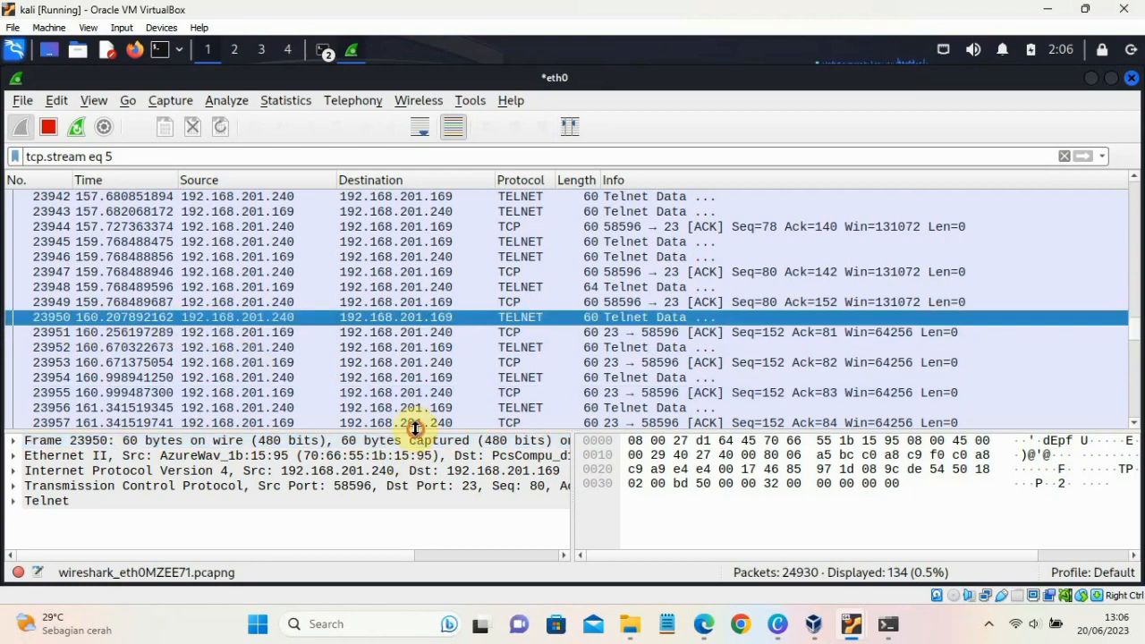
{"action": "left_click_drag", "start_coordinate": [415, 430], "coordinate": [439, 307]}
- Inspect the byte view of packet 23950, picking out the TCP checksum, raw sequence number and destination port bytes
{"action": "left_click", "coordinate": [714, 359]}
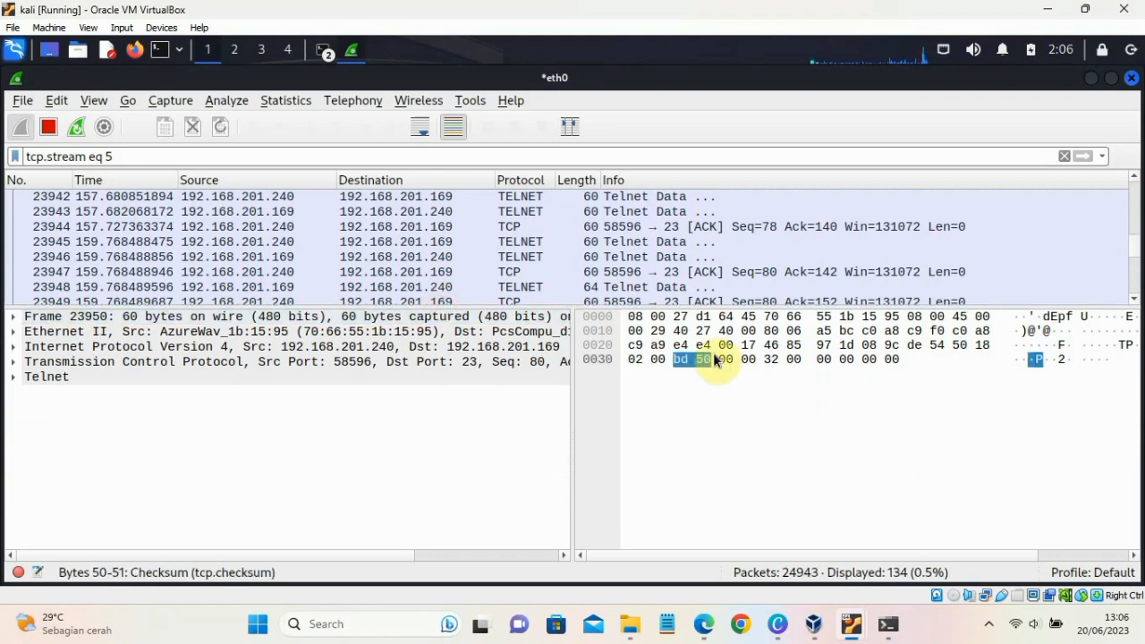
{"action": "left_click", "coordinate": [736, 347]}
{"action": "left_click", "coordinate": [1074, 331]}
{"action": "left_click", "coordinate": [1071, 345]}
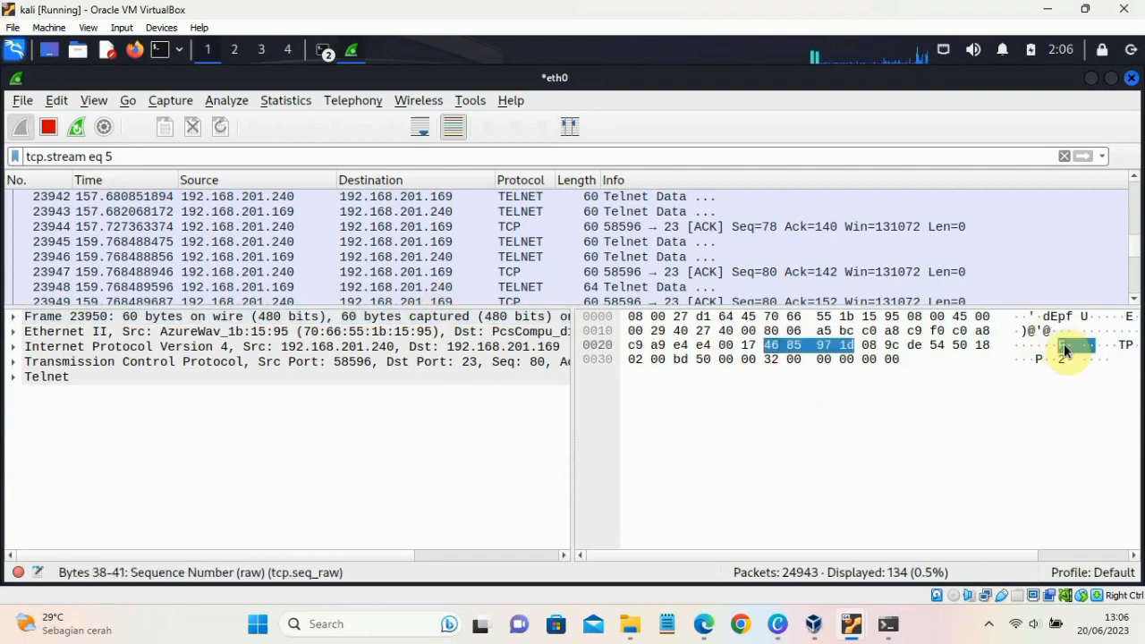
{"action": "left_click", "coordinate": [1038, 331]}
{"action": "left_click", "coordinate": [1126, 361]}
{"action": "left_click", "coordinate": [1053, 346]}
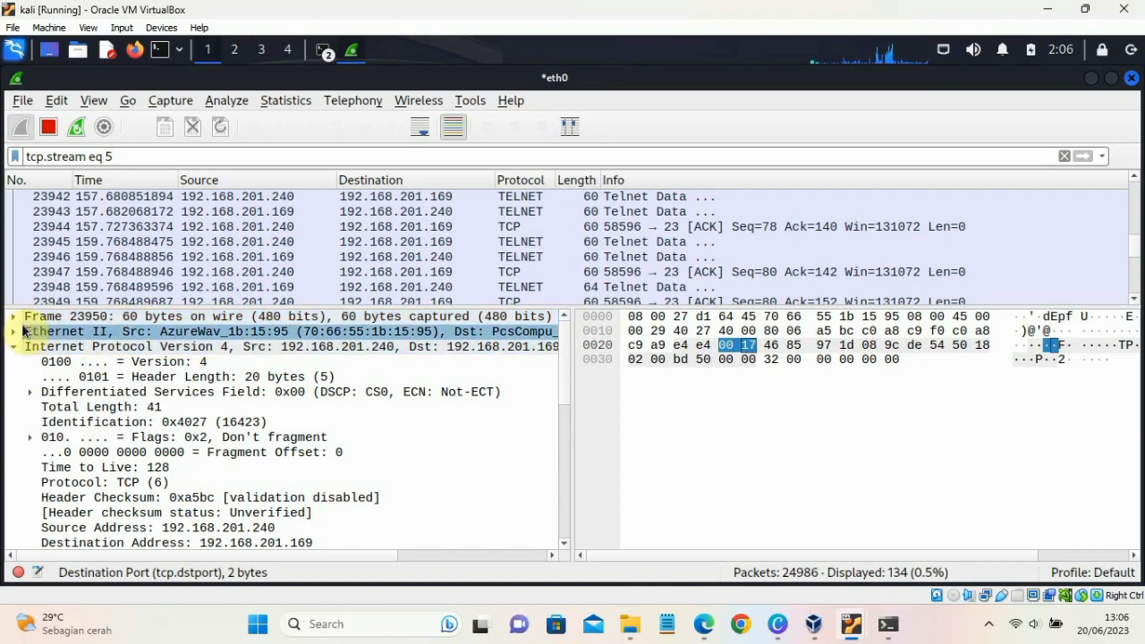
- Expand the Frame 23950 details and its Interface id entry to examine the section number and interface name
{"action": "left_click", "coordinate": [15, 318]}
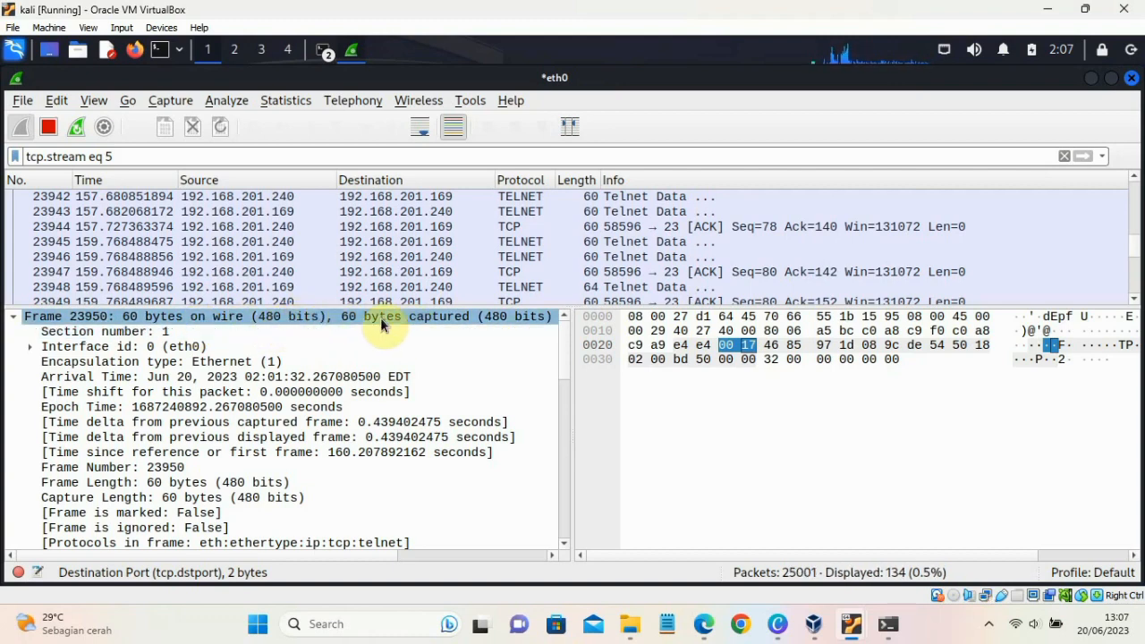
{"action": "left_click", "coordinate": [125, 331]}
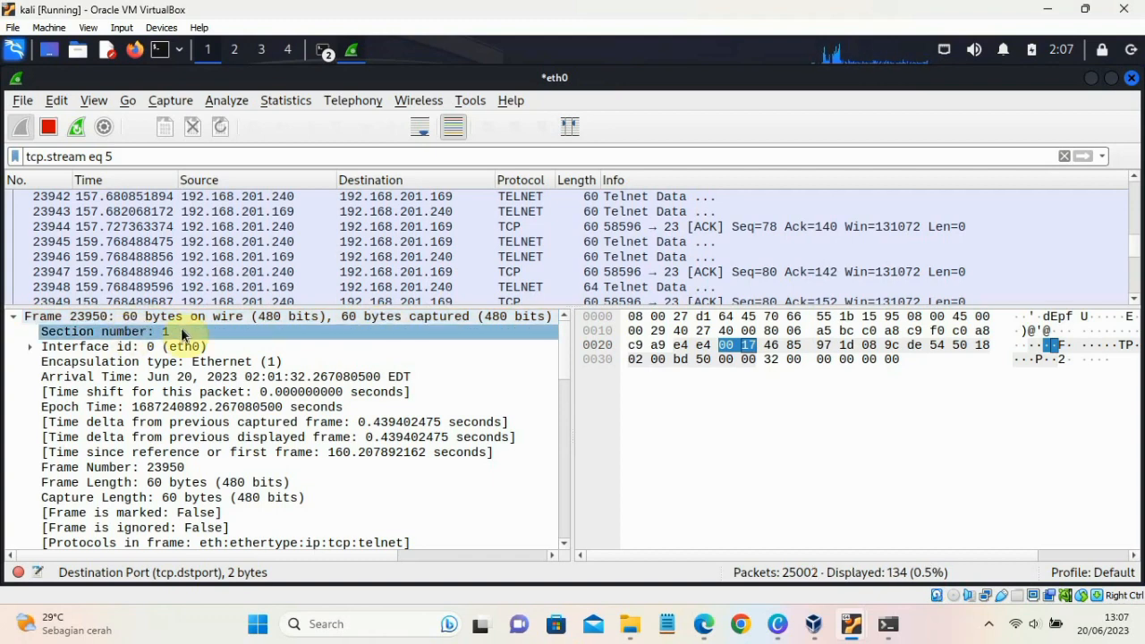
{"action": "left_click", "coordinate": [36, 346]}
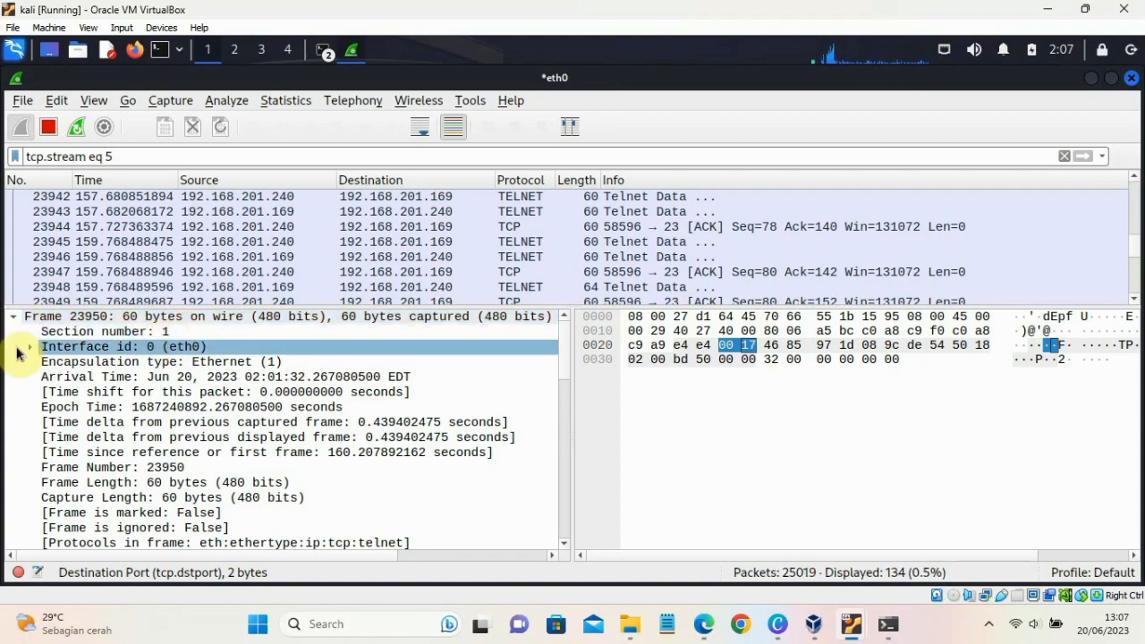
{"action": "left_click", "coordinate": [30, 346]}
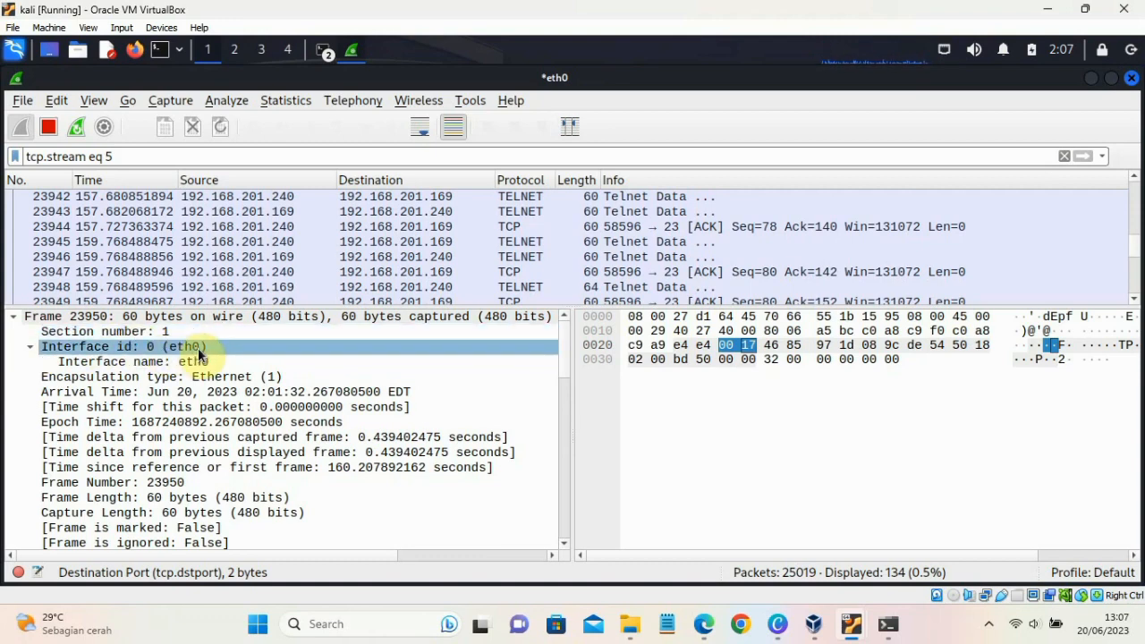
{"action": "left_click", "coordinate": [150, 361]}
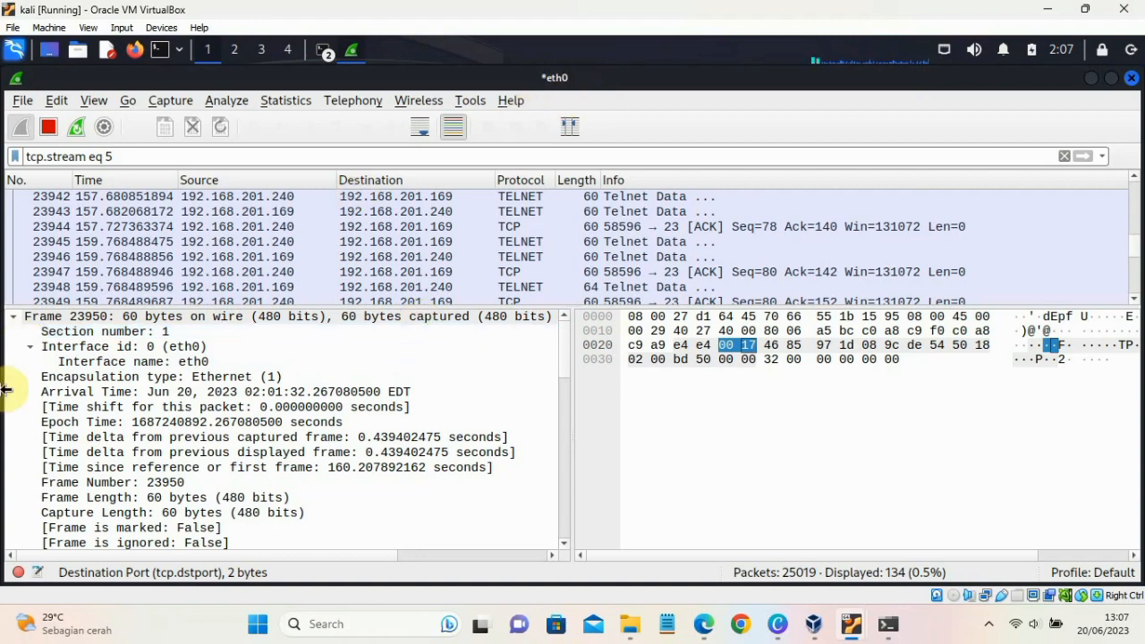
- Examine the remaining frame fields from the encapsulation type through the capture length to the coloring rule
{"action": "left_click", "coordinate": [76, 376]}
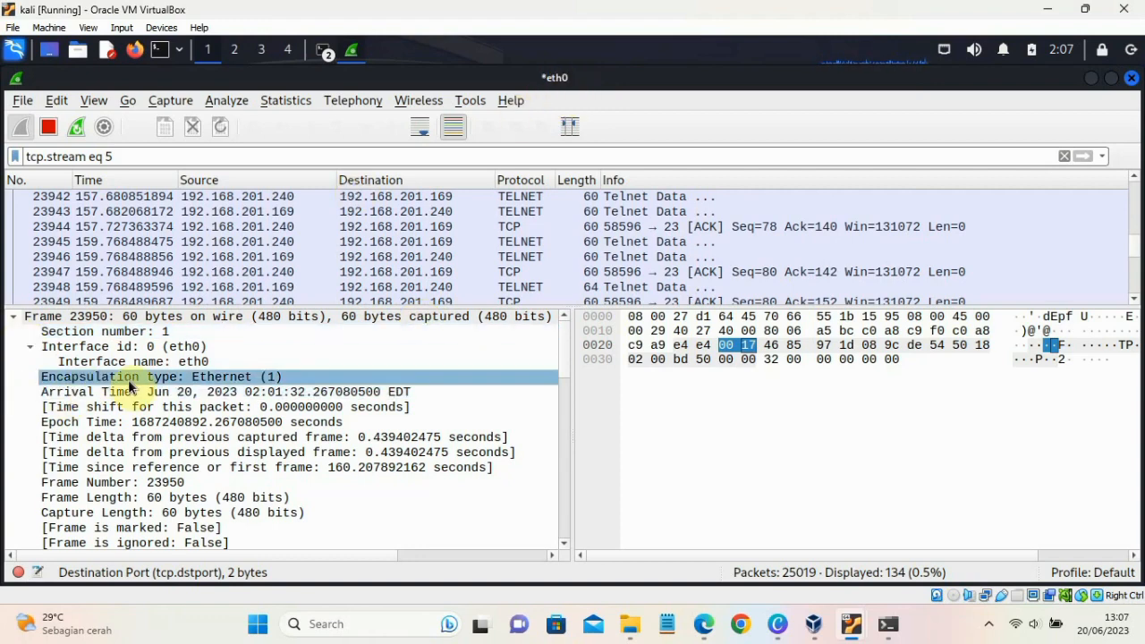
{"action": "left_click", "coordinate": [243, 409]}
{"action": "scroll", "coordinate": [242, 413], "scroll_direction": "down", "scroll_amount": 3}
{"action": "left_click", "coordinate": [243, 409]}
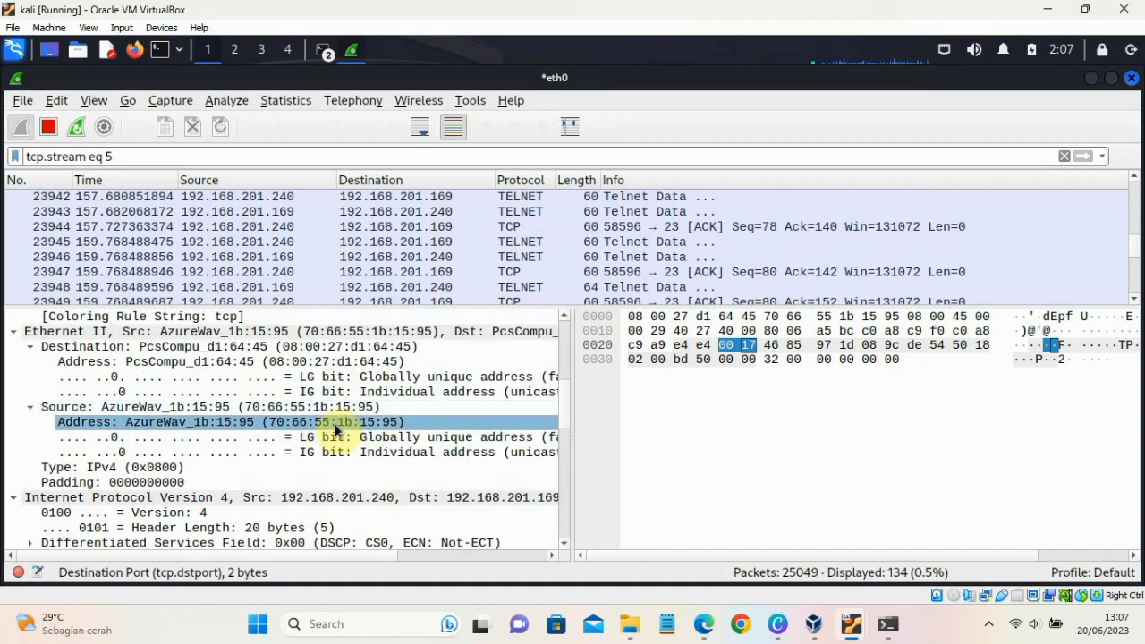
{"action": "left_click", "coordinate": [289, 452]}
- Expand the Ethernet II header and examine its type, along with the IPv4 header's version and its source and destination addresses
{"action": "left_click", "coordinate": [153, 467]}
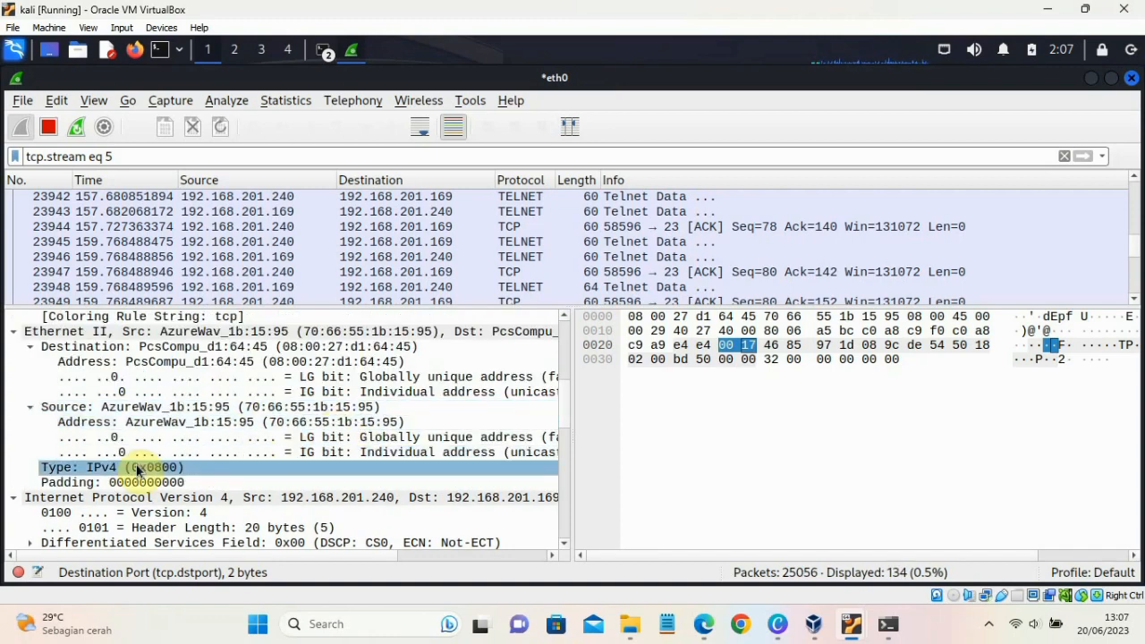
{"action": "scroll", "coordinate": [143, 468], "scroll_direction": "down", "scroll_amount": 2}
{"action": "left_click", "coordinate": [140, 467]}
{"action": "left_click", "coordinate": [45, 408]}
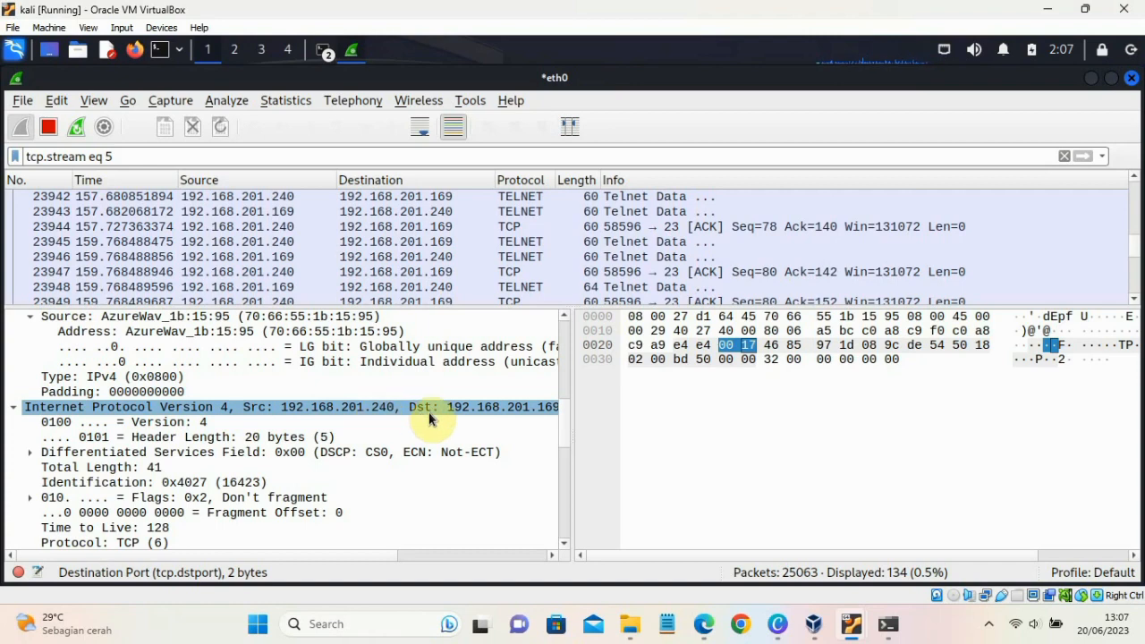
{"action": "left_click", "coordinate": [512, 421]}
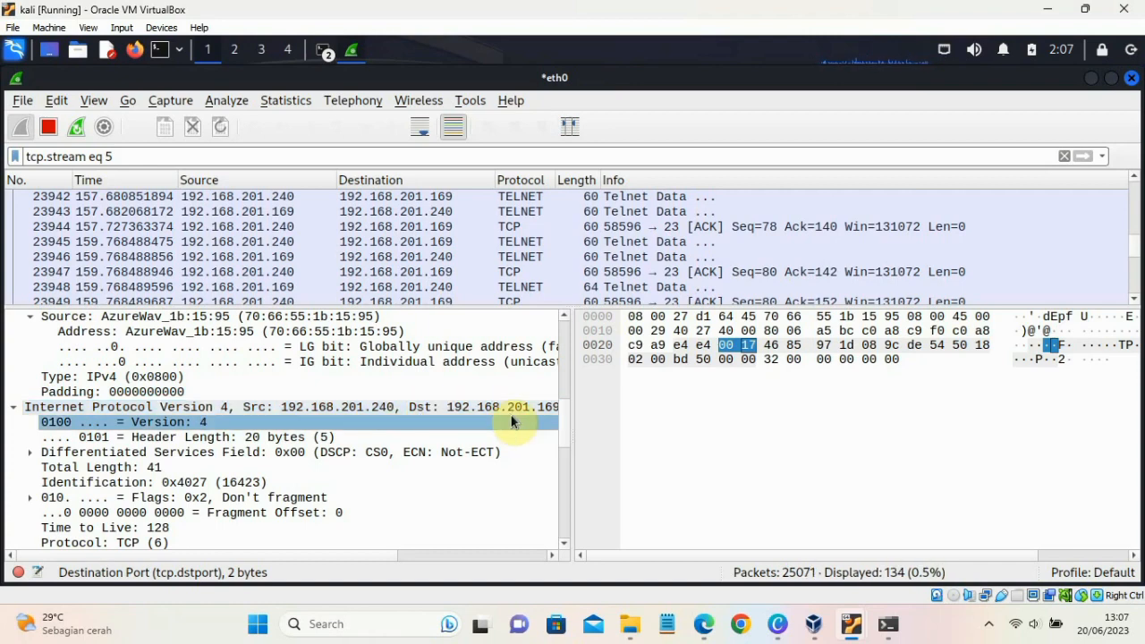
{"action": "left_click", "coordinate": [517, 410]}
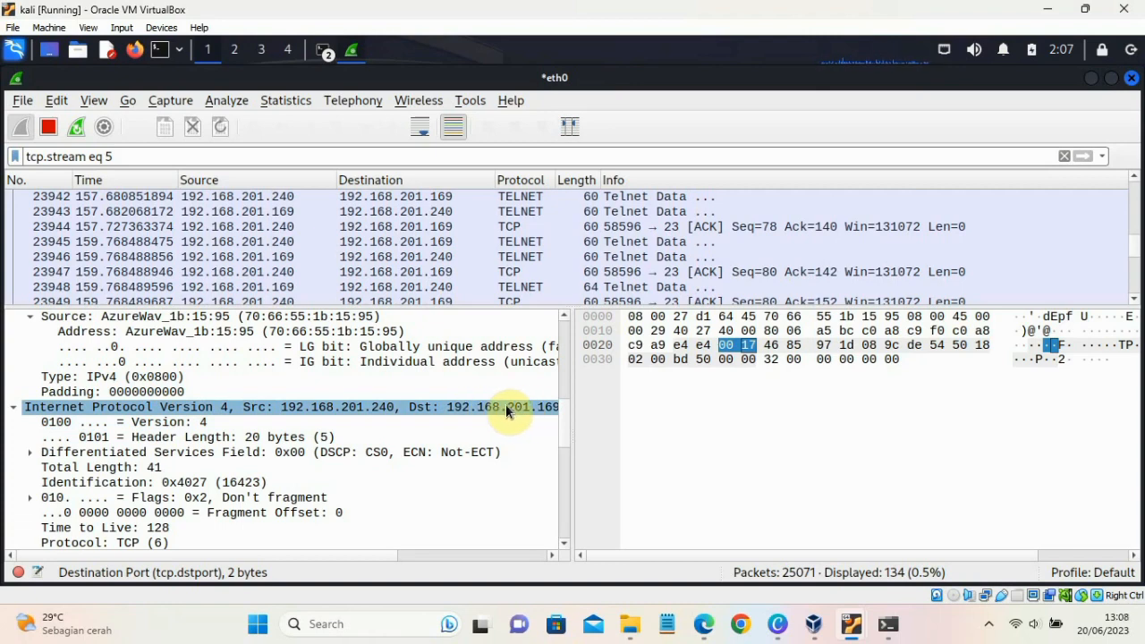
- Review the TCP header fields of packet 23950 and expand the Telnet section to examine its data
{"action": "scroll", "coordinate": [186, 417], "scroll_direction": "down", "scroll_amount": 10}
{"action": "left_click", "coordinate": [186, 416]}
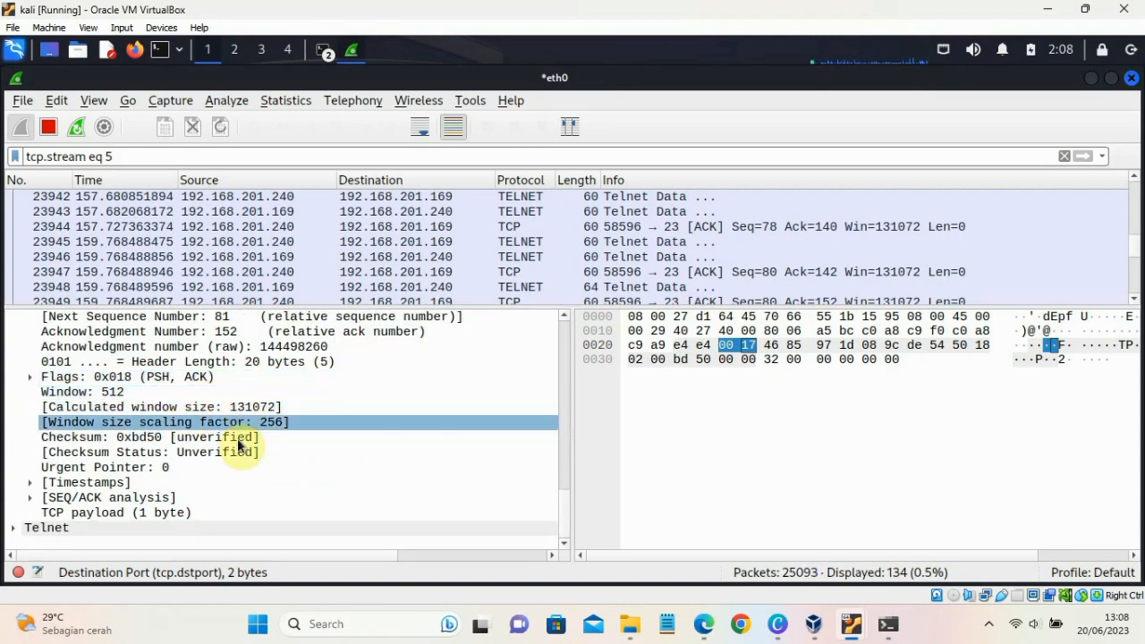
{"action": "left_click", "coordinate": [34, 530]}
{"action": "left_click", "coordinate": [12, 531]}
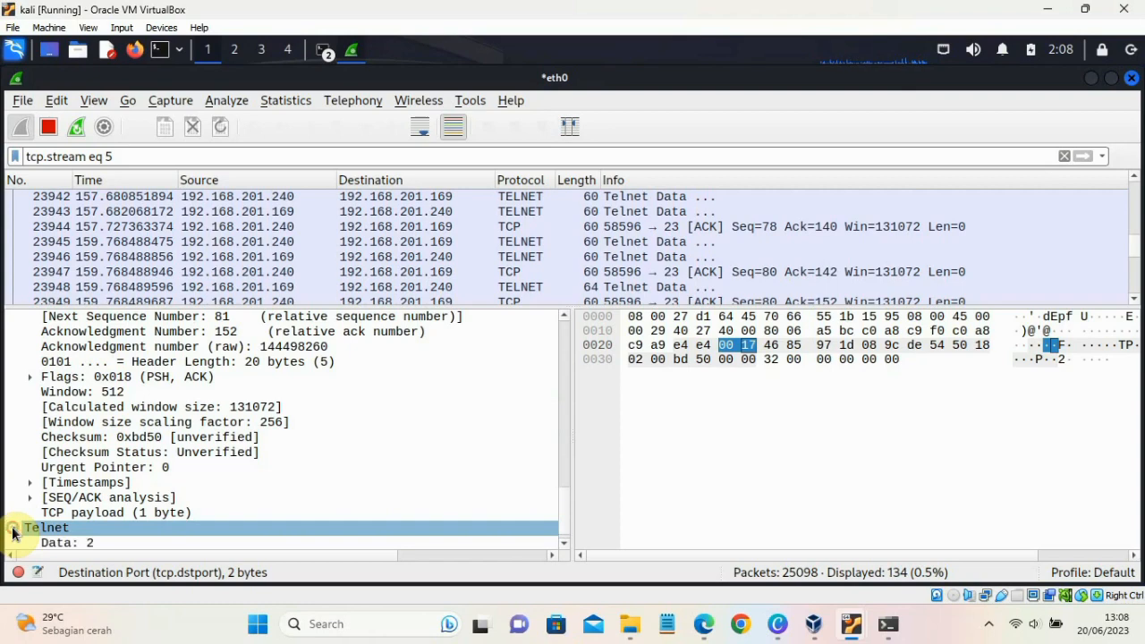
- Replace the stream display filter with telnet and apply it to the captured packets
{"action": "scroll", "coordinate": [125, 490], "scroll_direction": "down", "scroll_amount": 2}
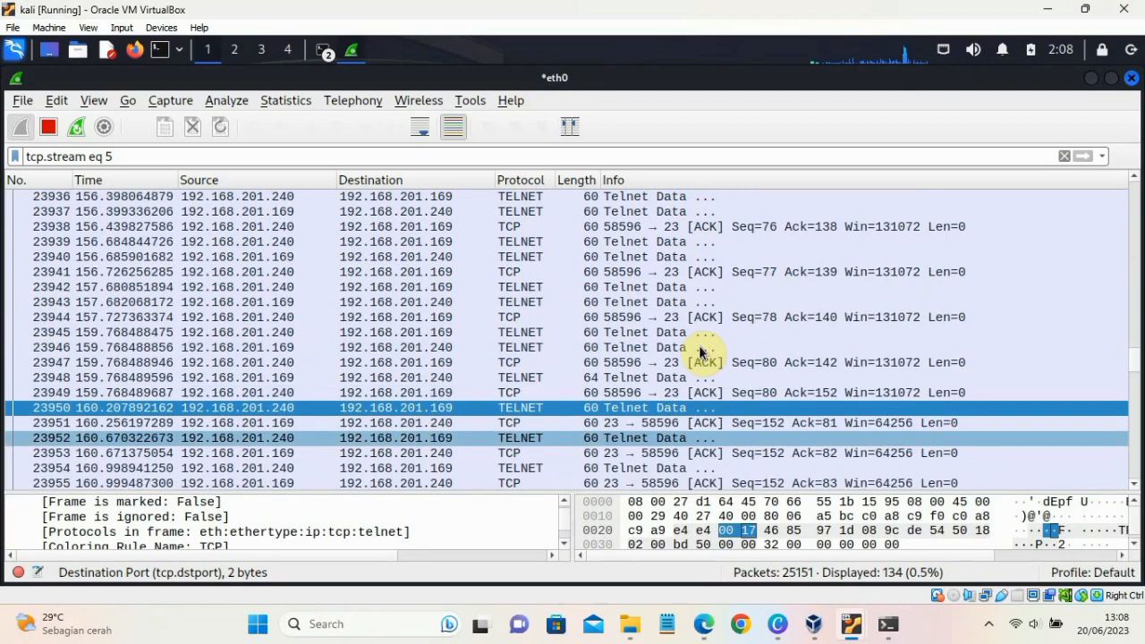
{"action": "scroll", "coordinate": [701, 352], "scroll_direction": "up", "scroll_amount": 10}
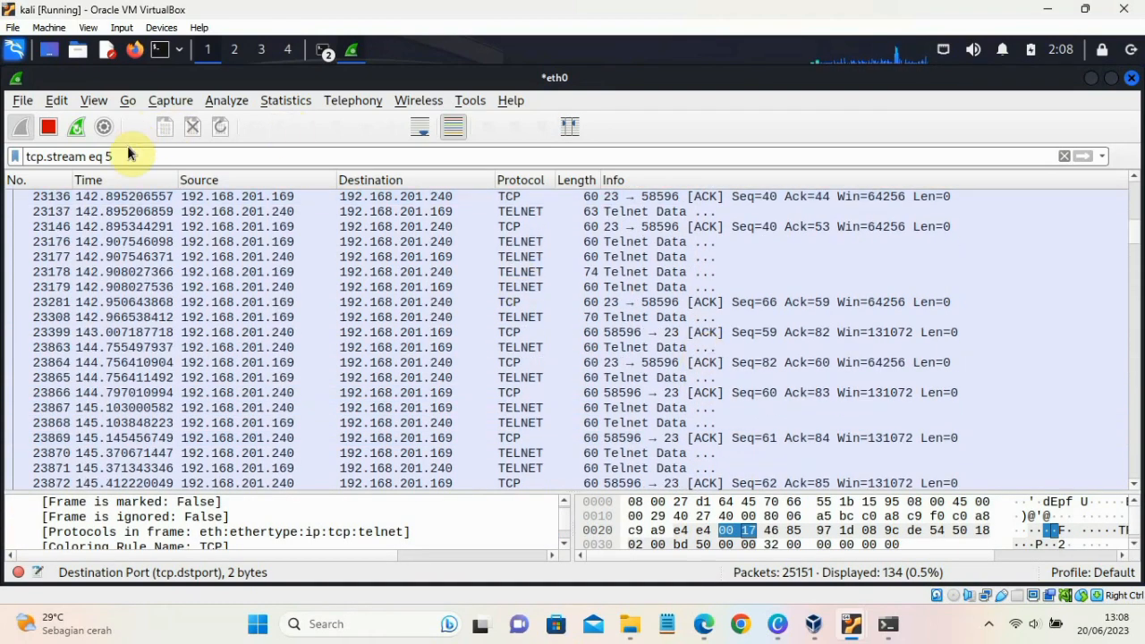
{"action": "left_click_drag", "start_coordinate": [115, 157], "coordinate": [9, 159]}
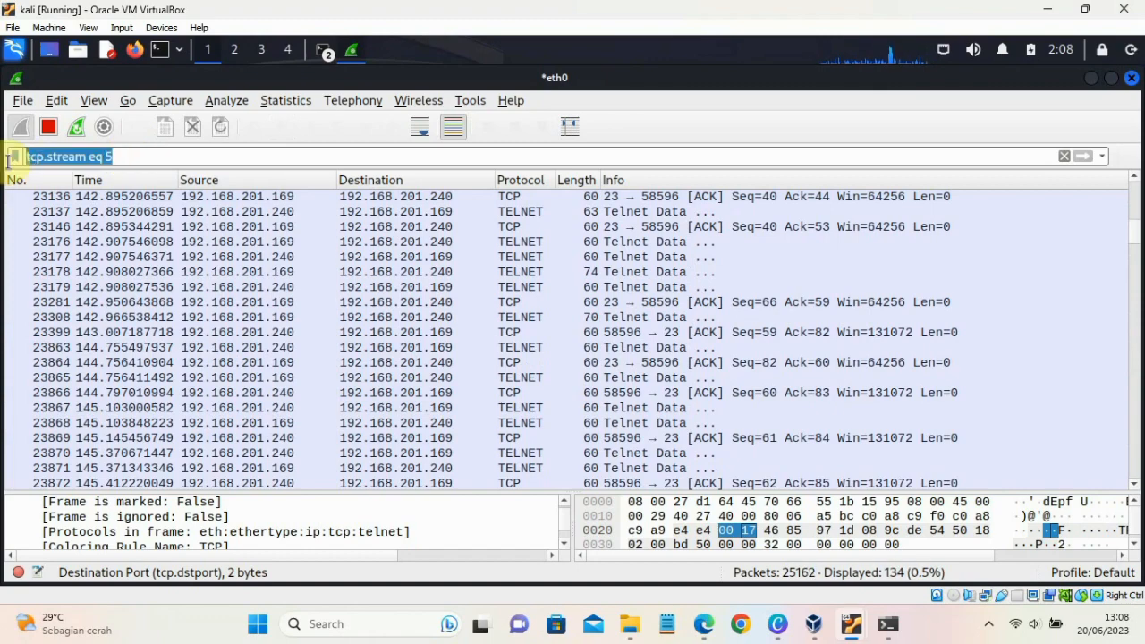
{"action": "type", "text": "telne"}
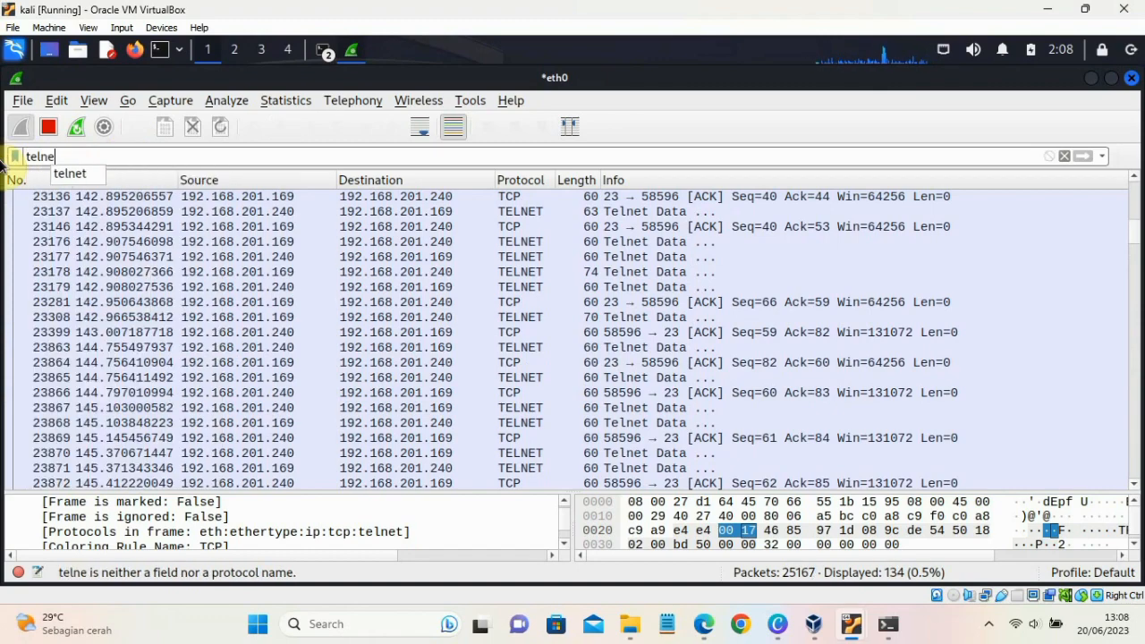
{"action": "type", "text": "t"}
{"action": "key", "text": "Return"}
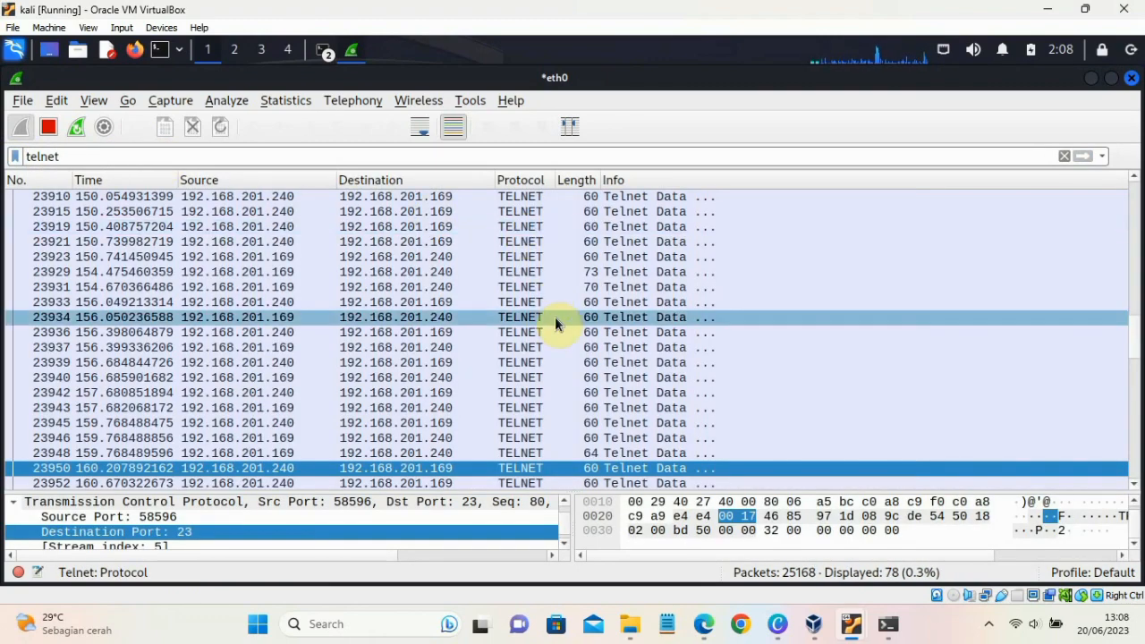
- Look through the filtered Telnet packets exchanged between 192.168.201.240 and 192.168.201.169, from the last ones back to the earliest
{"action": "scroll", "coordinate": [555, 324], "scroll_direction": "down", "scroll_amount": 10}
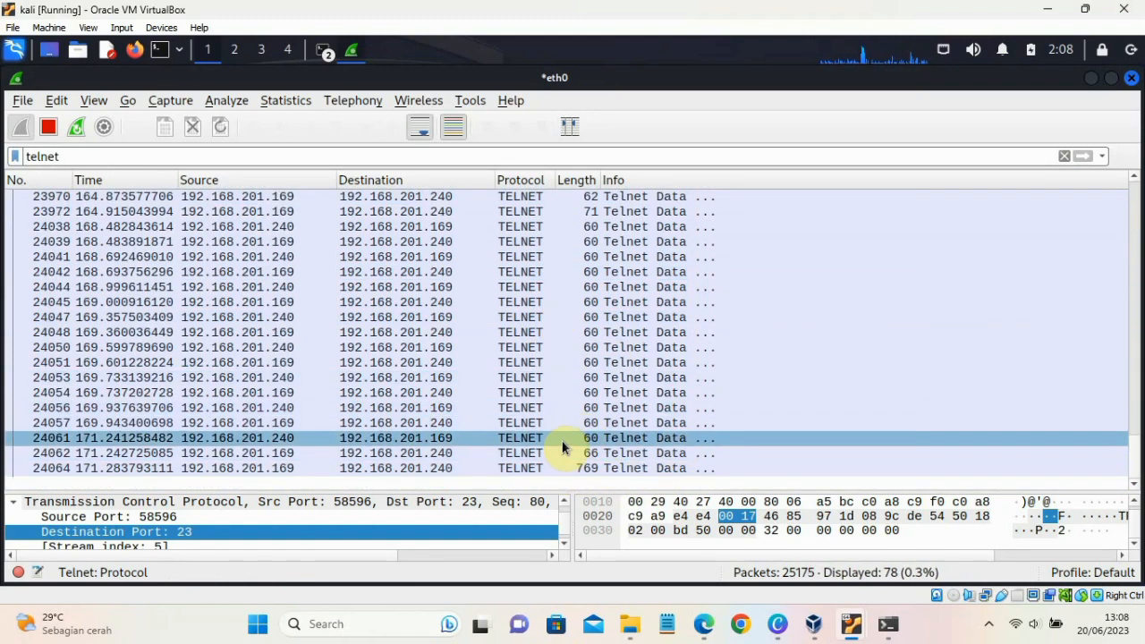
{"action": "scroll", "coordinate": [525, 313], "scroll_direction": "up", "scroll_amount": 2}
{"action": "scroll", "coordinate": [524, 317], "scroll_direction": "up", "scroll_amount": 7}
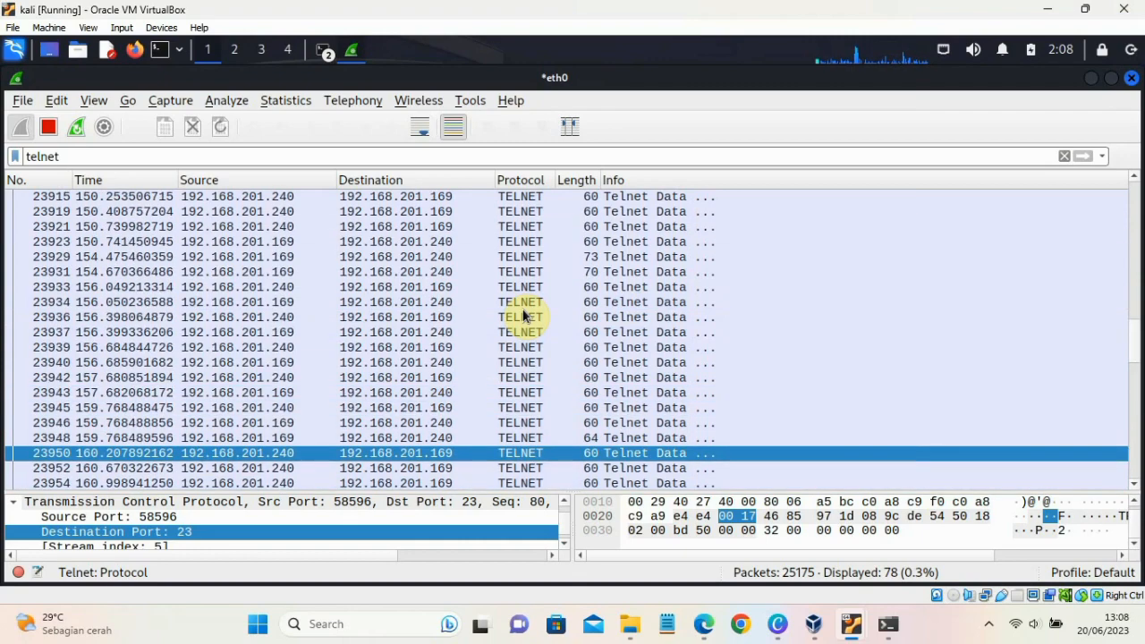
{"action": "scroll", "coordinate": [525, 315], "scroll_direction": "up", "scroll_amount": 10}
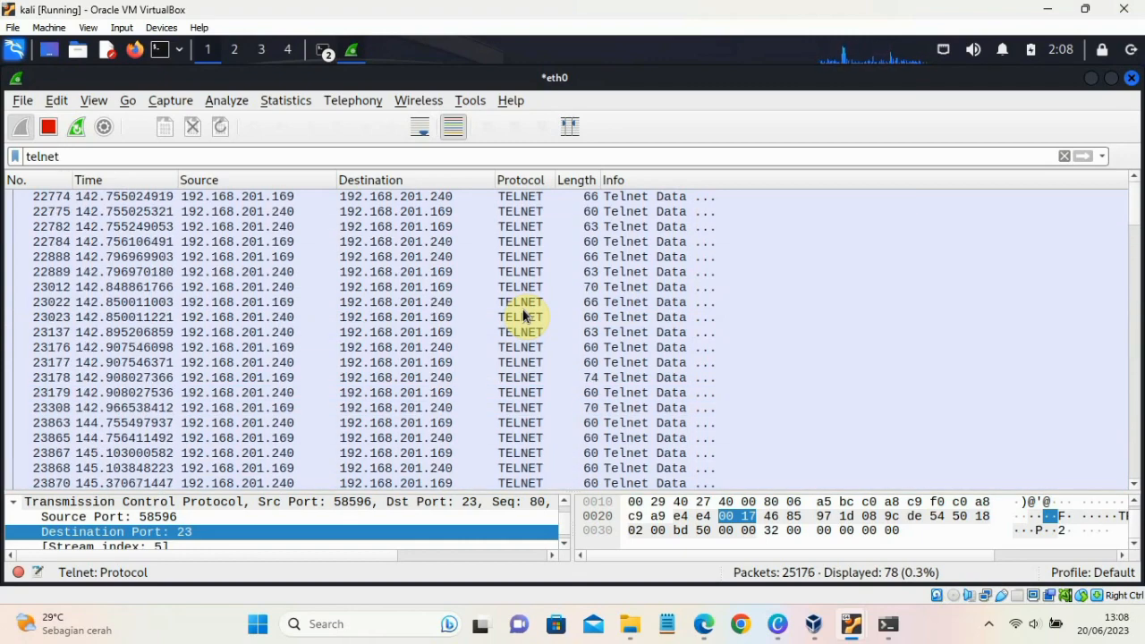
{"action": "left_click", "coordinate": [580, 365]}
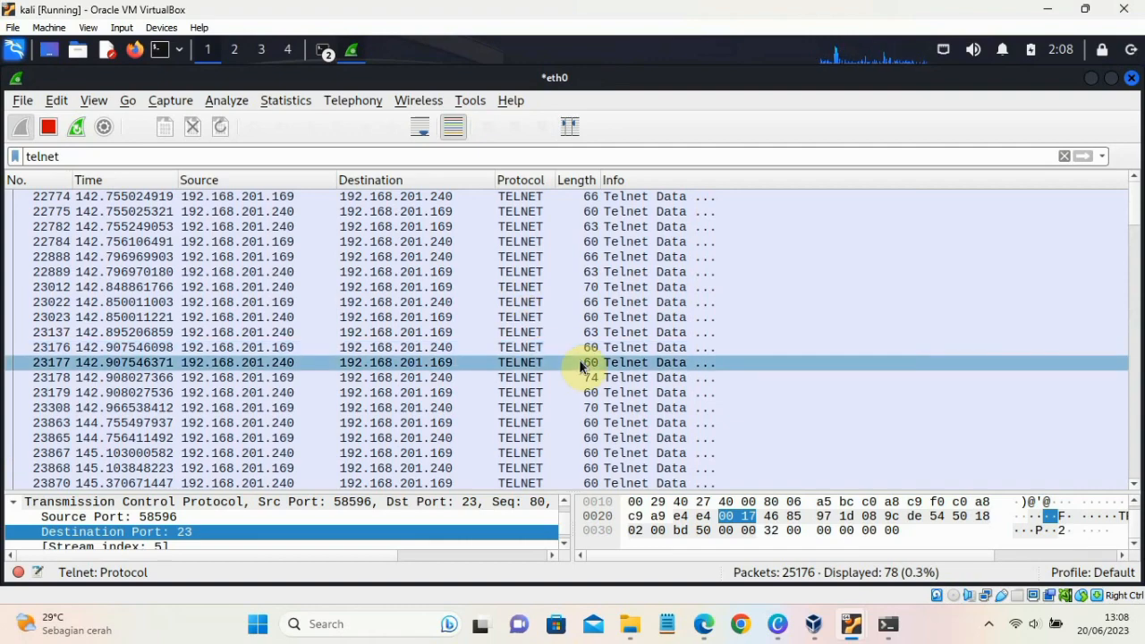
{"action": "left_click", "coordinate": [734, 393]}
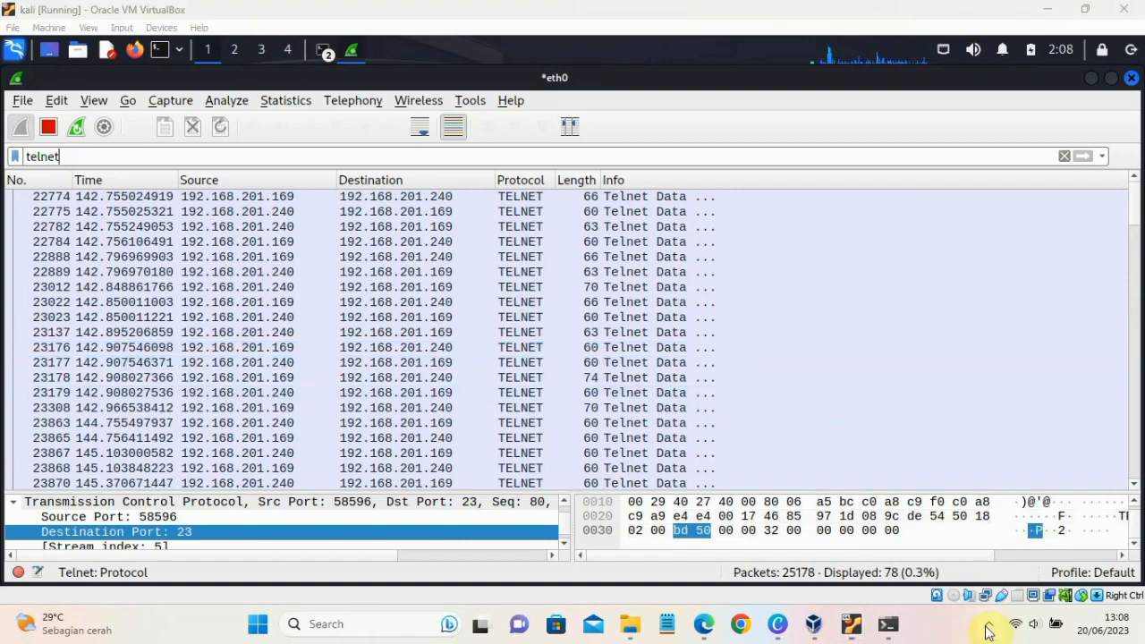